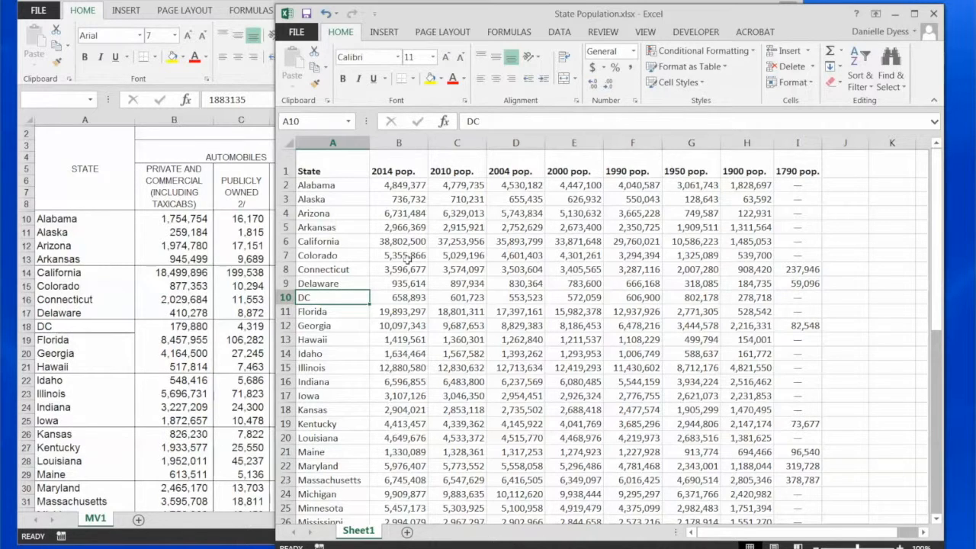
# Step: Examine the 2014 population column in State Population.xlsx and the state list in the motor vehicle workbook
pyautogui.click(410, 145)
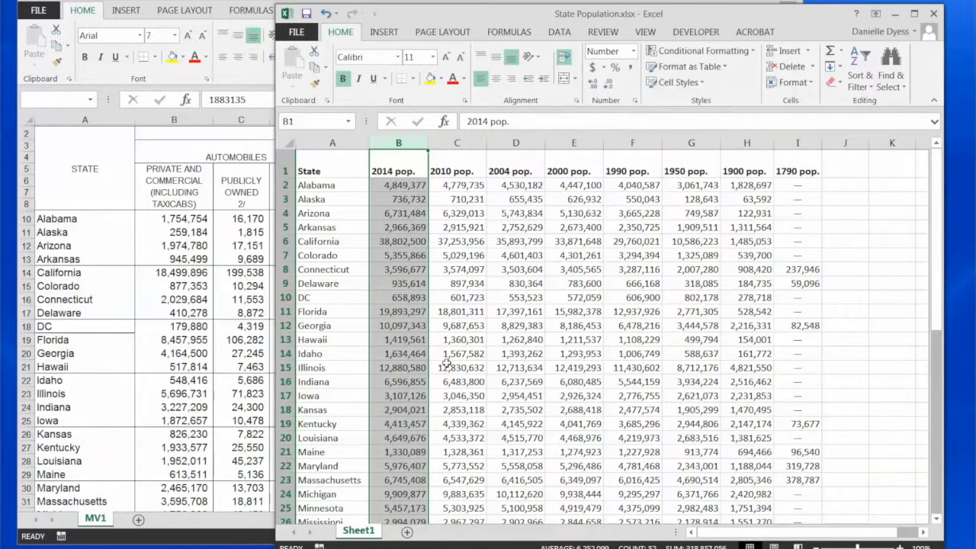
pyautogui.click(473, 437)
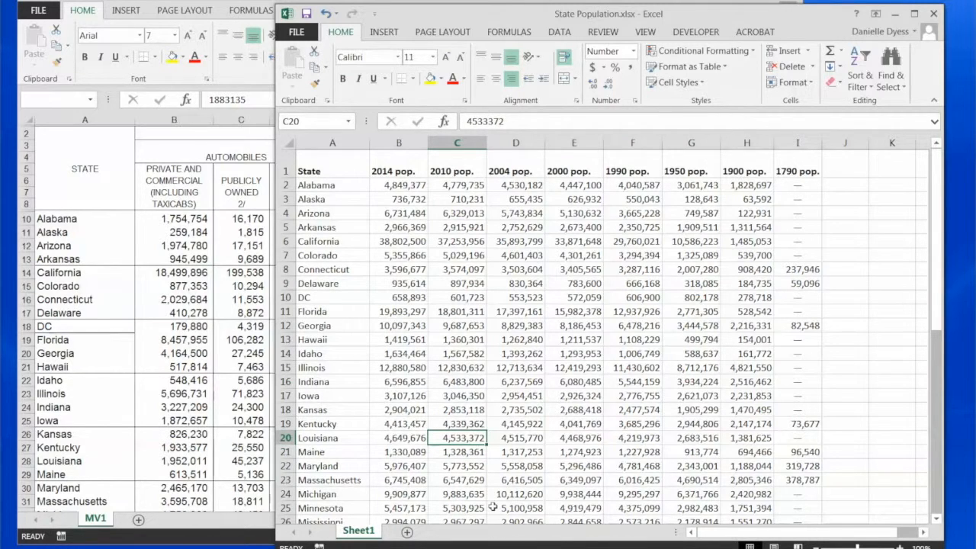
pyautogui.hotkey('alt', 'Tab')
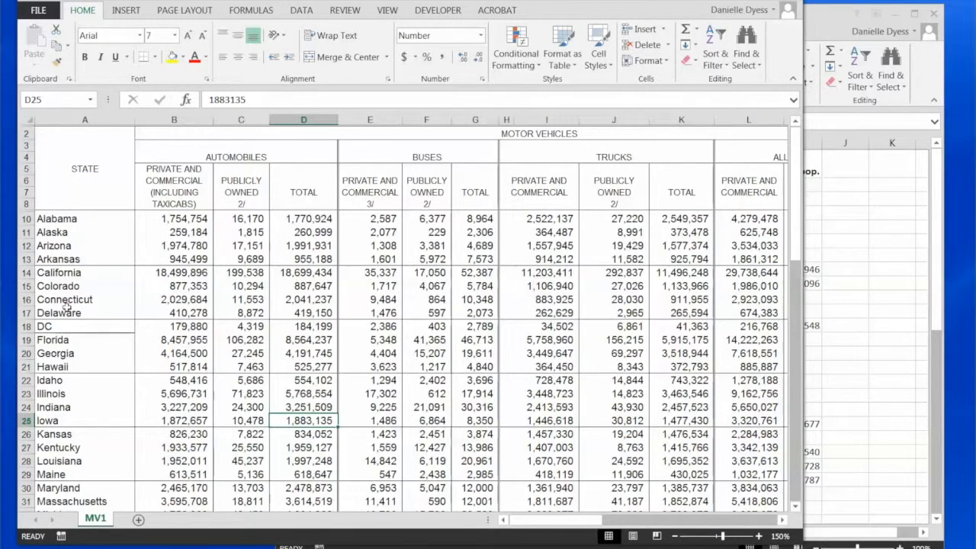
pyautogui.scroll(-2, 59, 464)
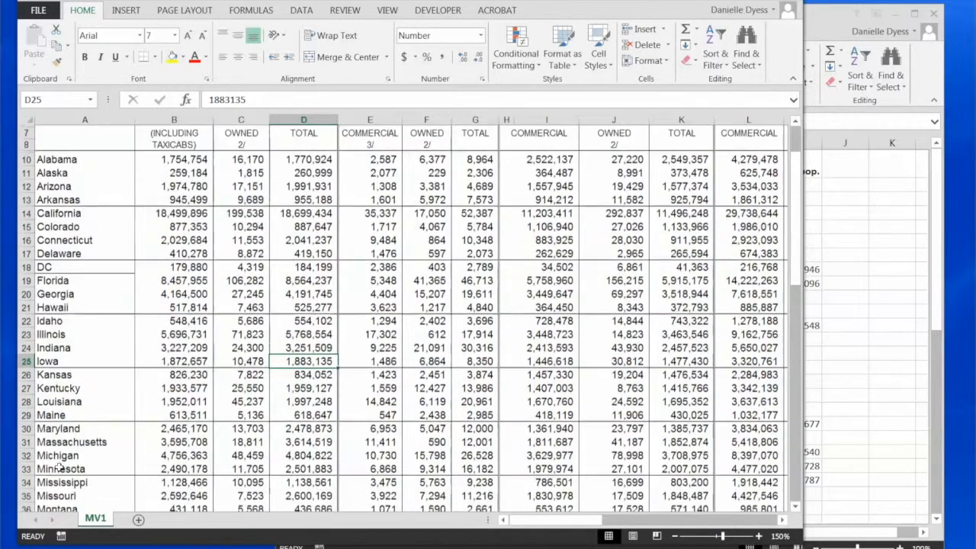
pyautogui.scroll(2, 59, 463)
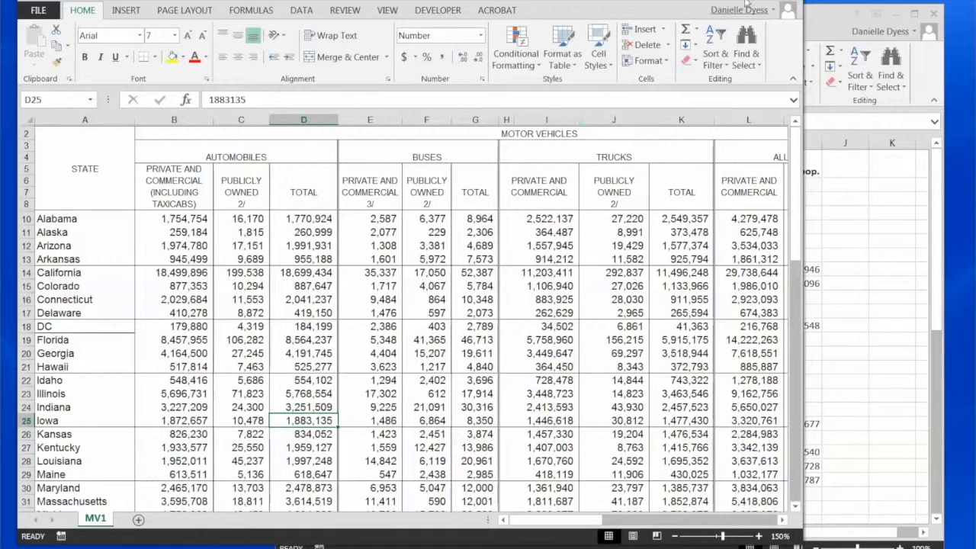
pyautogui.click(775, 1)
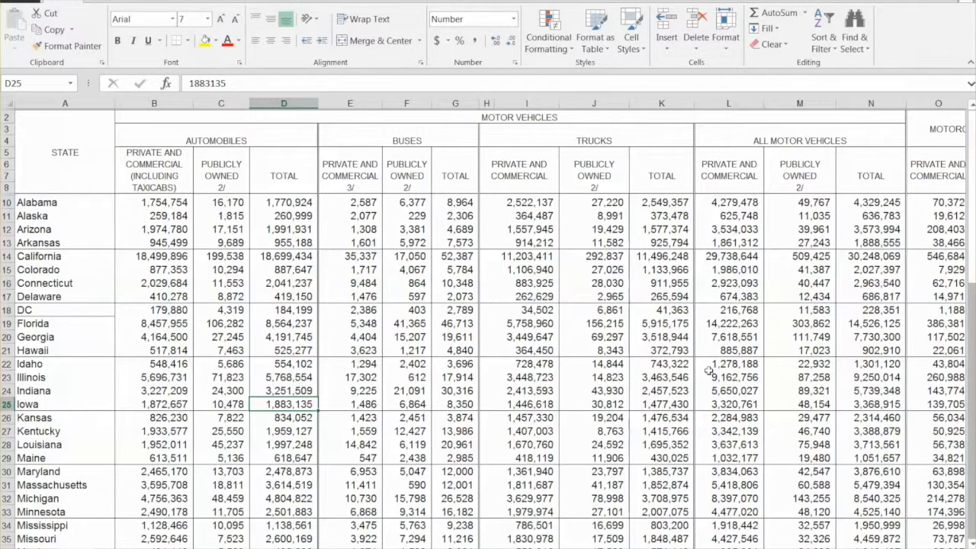
pyautogui.moveTo(743, 548)
pyautogui.mouseDown()
pyautogui.moveTo(759, 548)
pyautogui.moveTo(744, 548)
pyautogui.mouseUp()
pyautogui.click(497, 2)
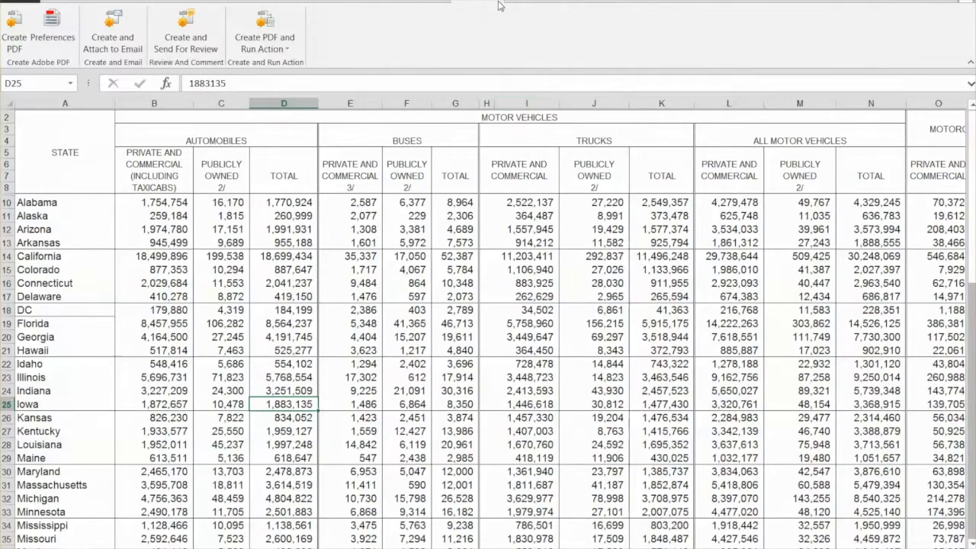
pyautogui.moveTo(499, 0); pyautogui.dragTo(398, 2)
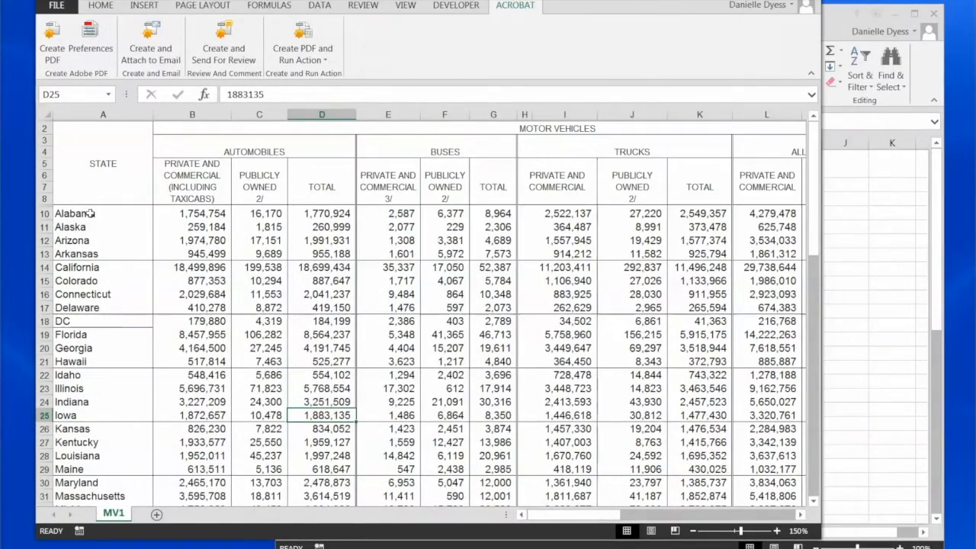
# Step: Compare Alabama's 2014 population row in State Population.xlsx with its row in the motor vehicle workbook
pyautogui.click(845, 347)
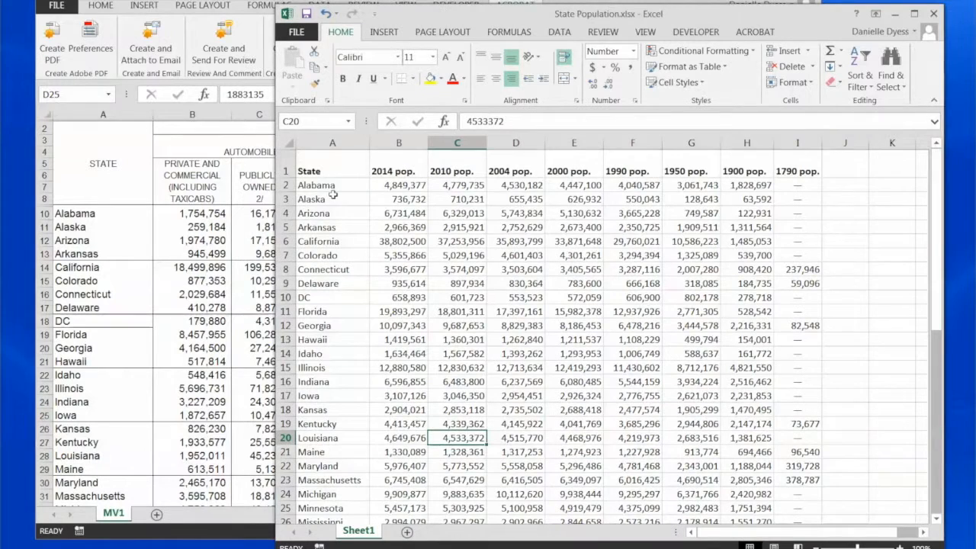
pyautogui.click(402, 185)
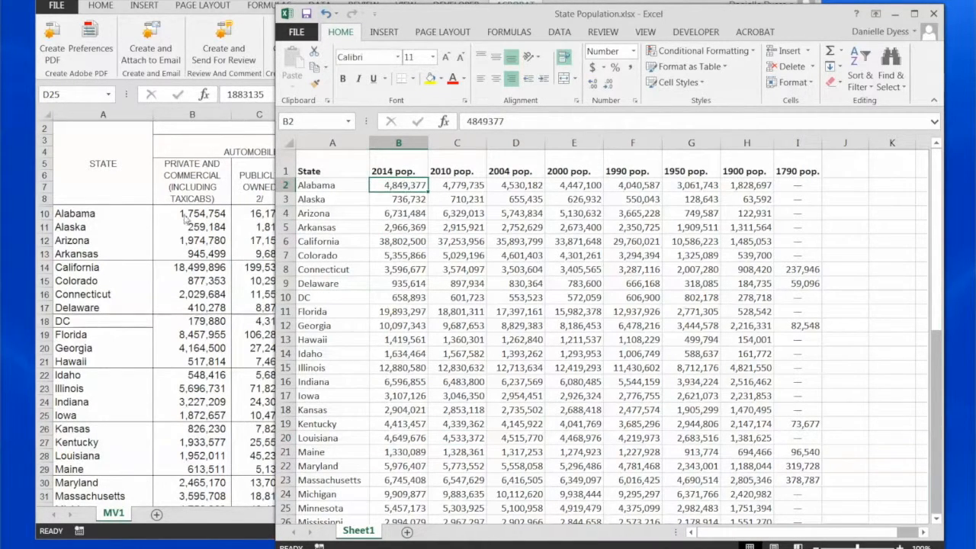
pyautogui.click(151, 211)
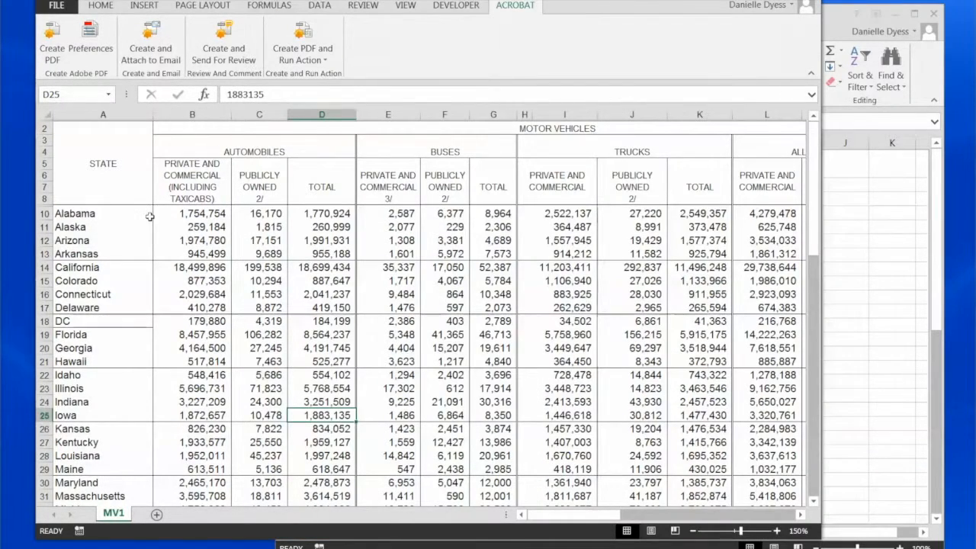
pyautogui.click(101, 6)
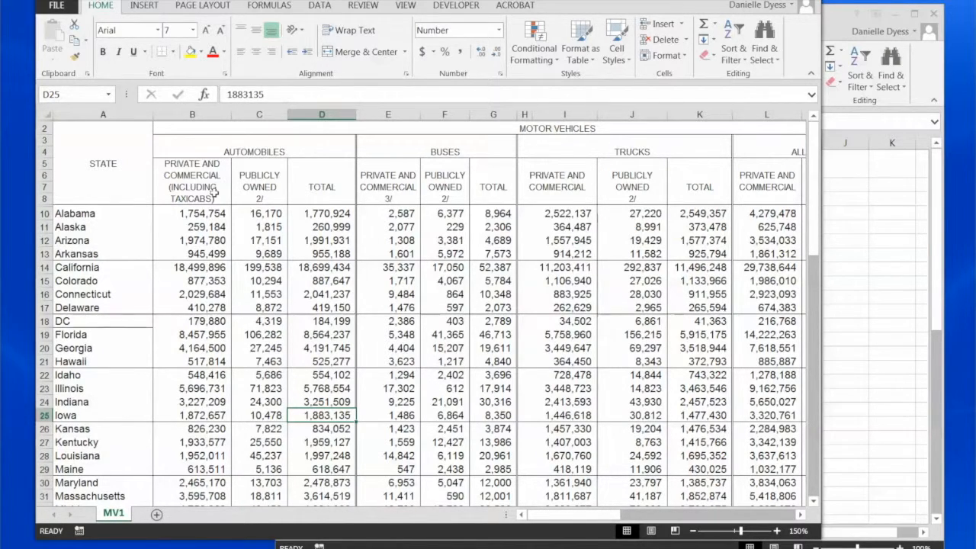
pyautogui.click(843, 233)
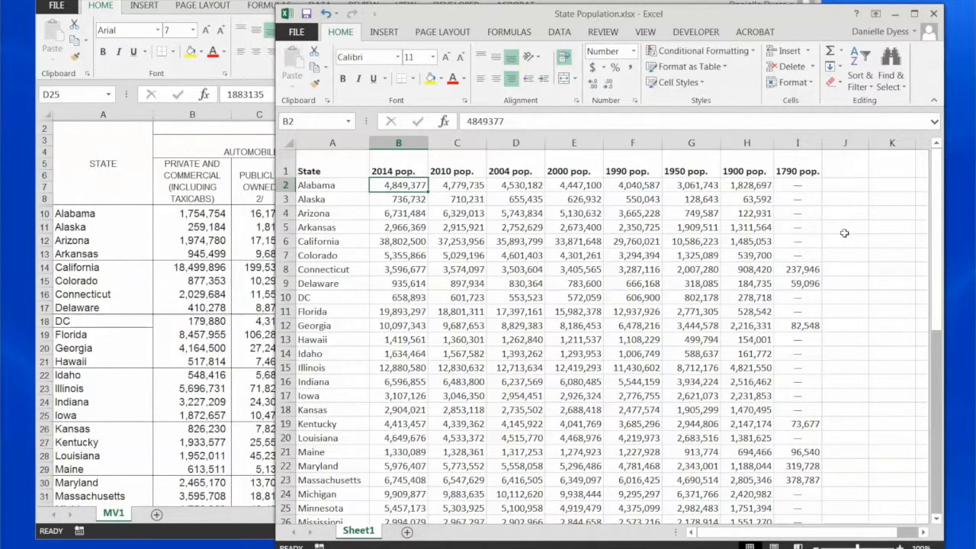
# Step: Add a new worksheet to the motor vehicle workbook and name it "population"
pyautogui.click(268, 240)
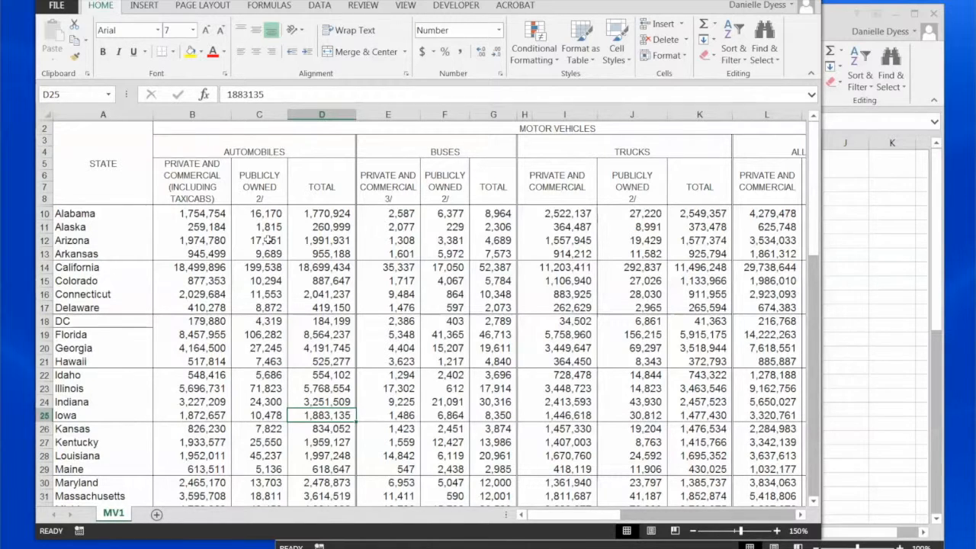
pyautogui.click(156, 515)
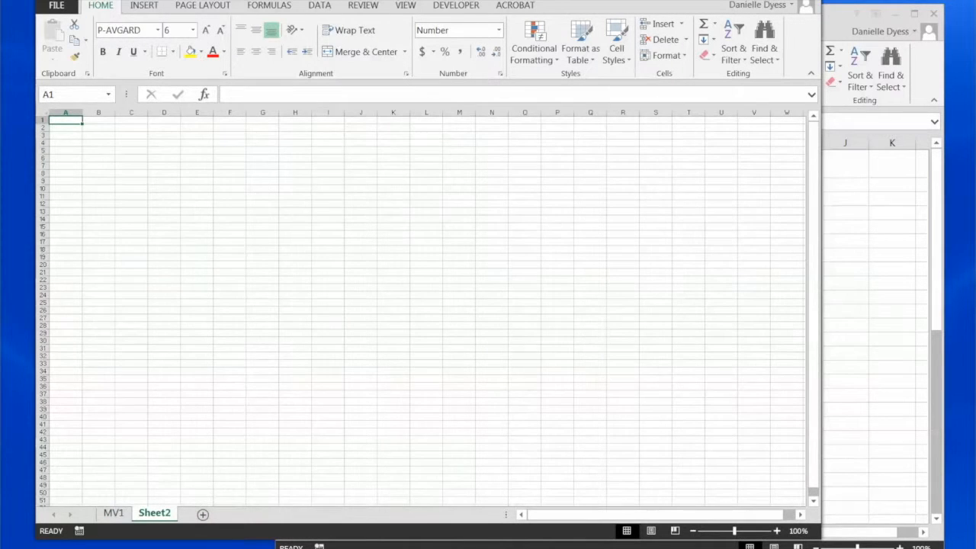
pyautogui.rightClick(162, 518)
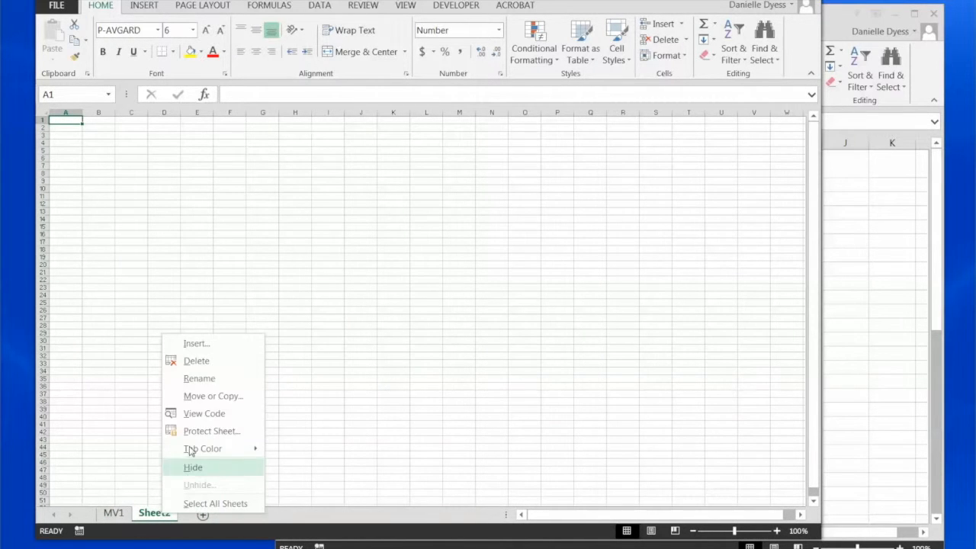
pyautogui.click(200, 379)
pyautogui.write('population')
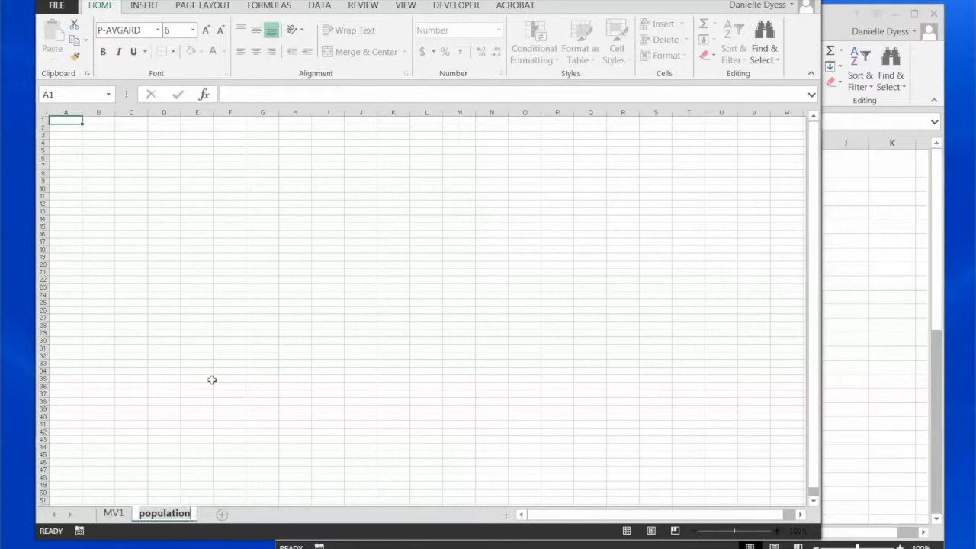
pyautogui.click(212, 379)
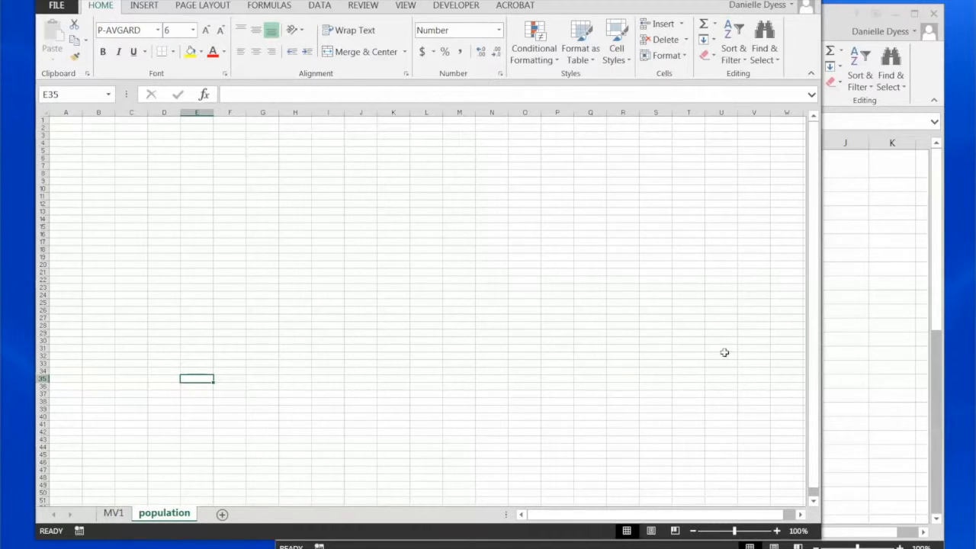
# Step: Copy the entire contents of Sheet1 in the State Population.xlsx workbook
pyautogui.click(843, 308)
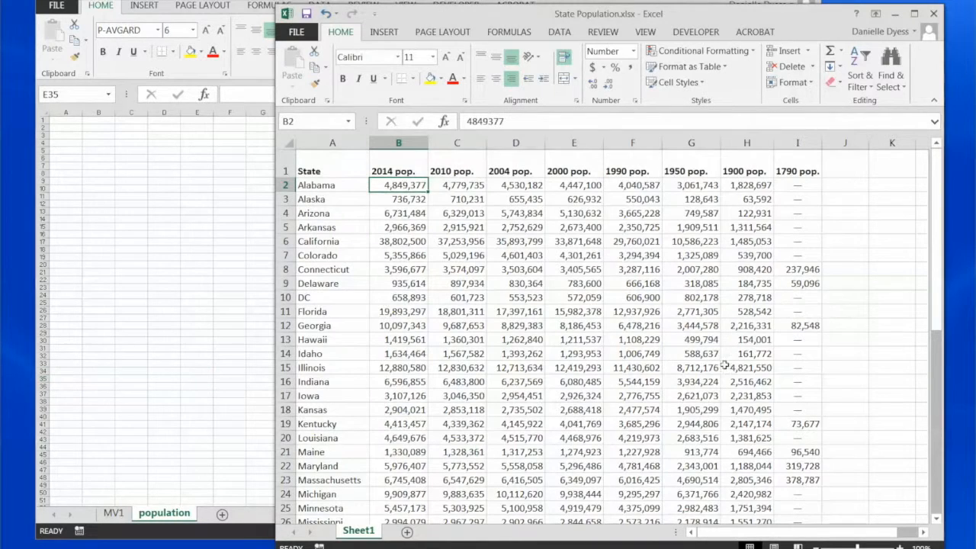
pyautogui.click(352, 157)
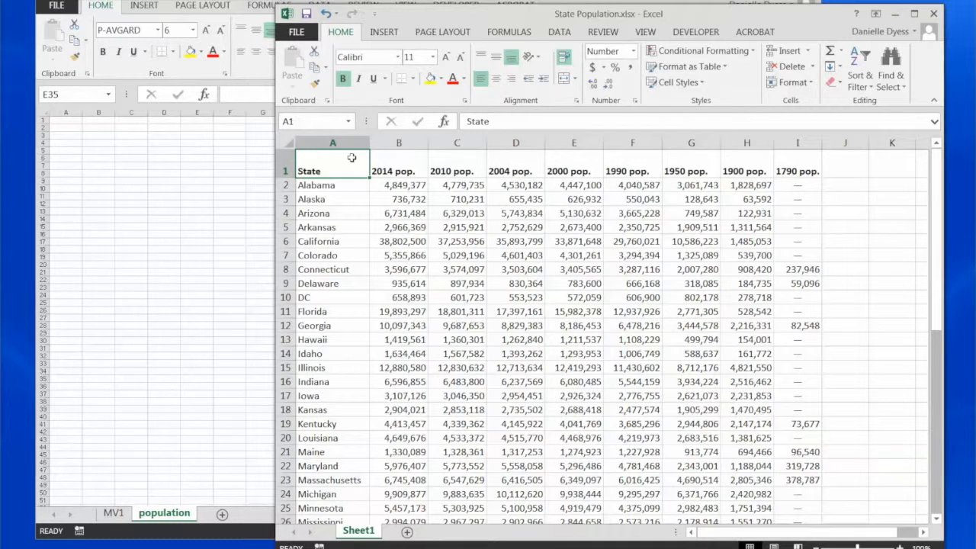
pyautogui.click(284, 143)
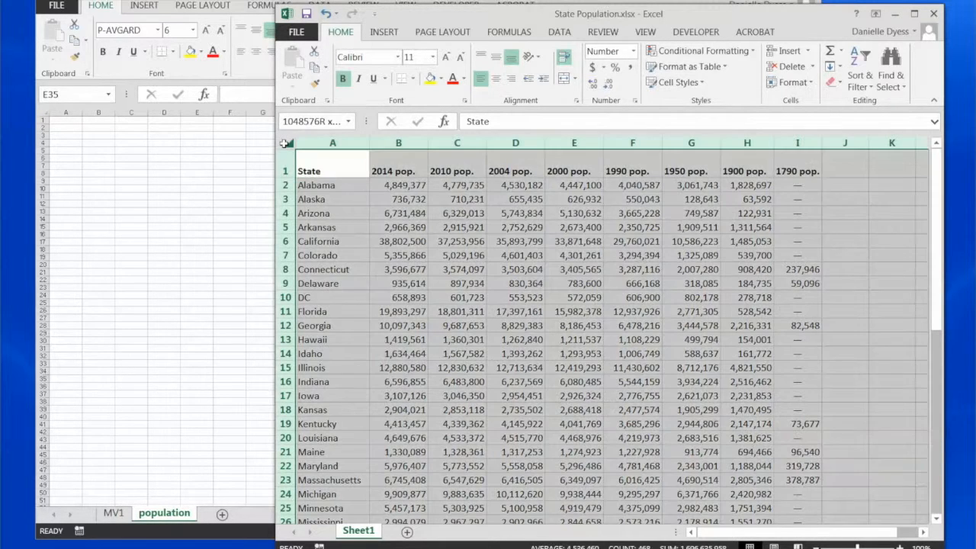
pyautogui.rightClick(379, 264)
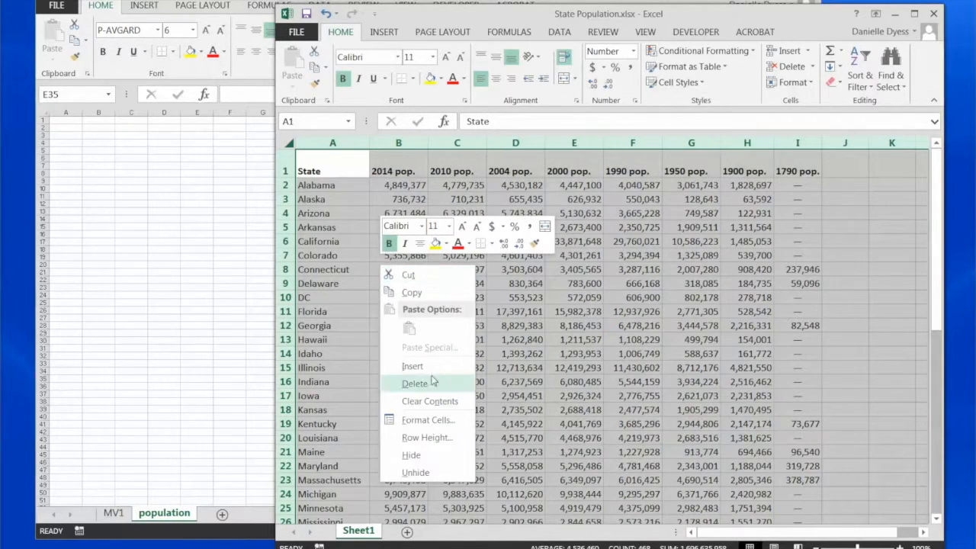
pyautogui.click(397, 290)
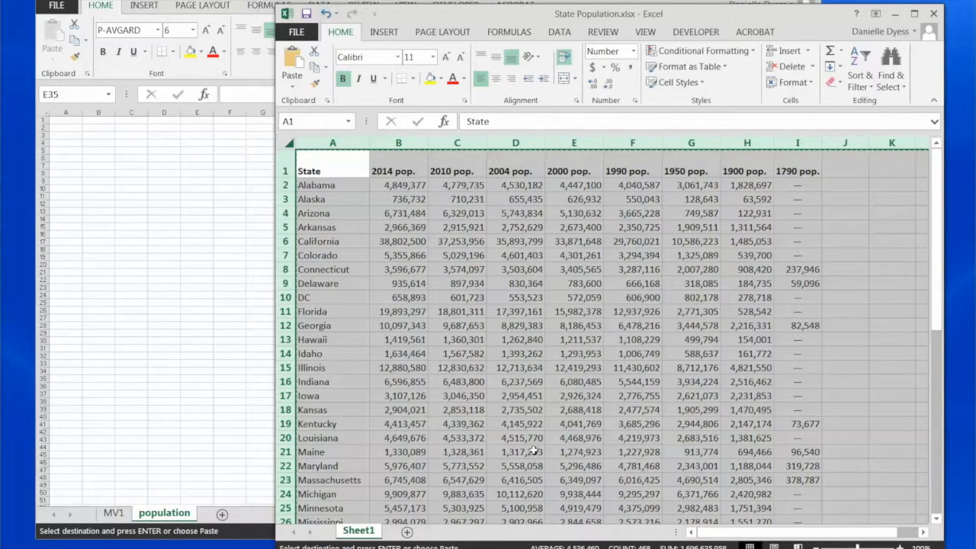
# Step: Paste the copied population data into the population sheet of the motor vehicle workbook, starting at cell A1
pyautogui.click(146, 163)
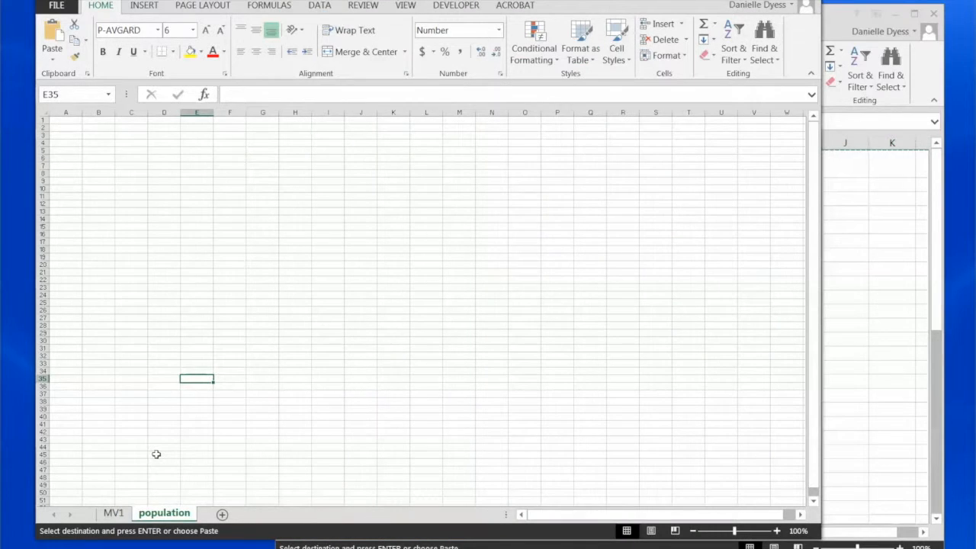
pyautogui.click(59, 122)
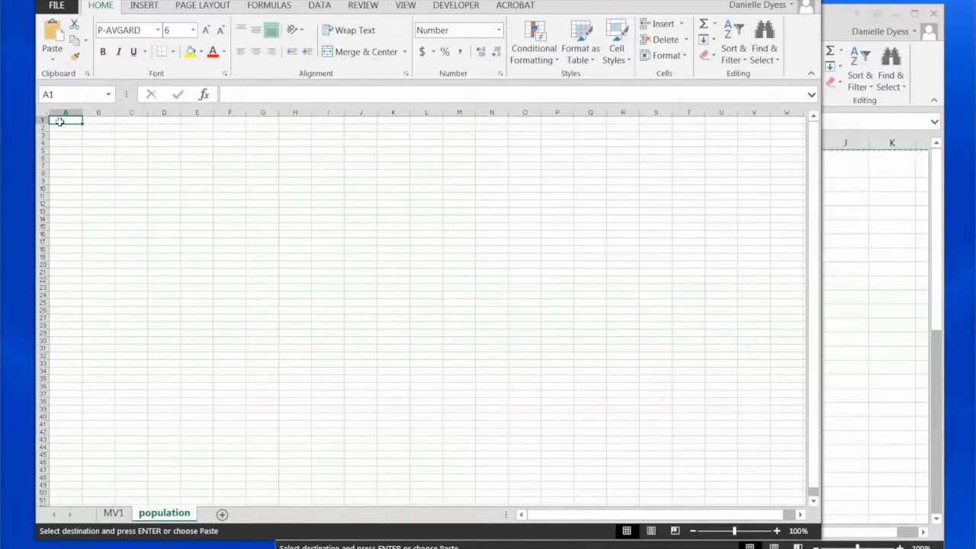
pyautogui.hotkey('ctrl', 'v')
pyautogui.click(259, 232)
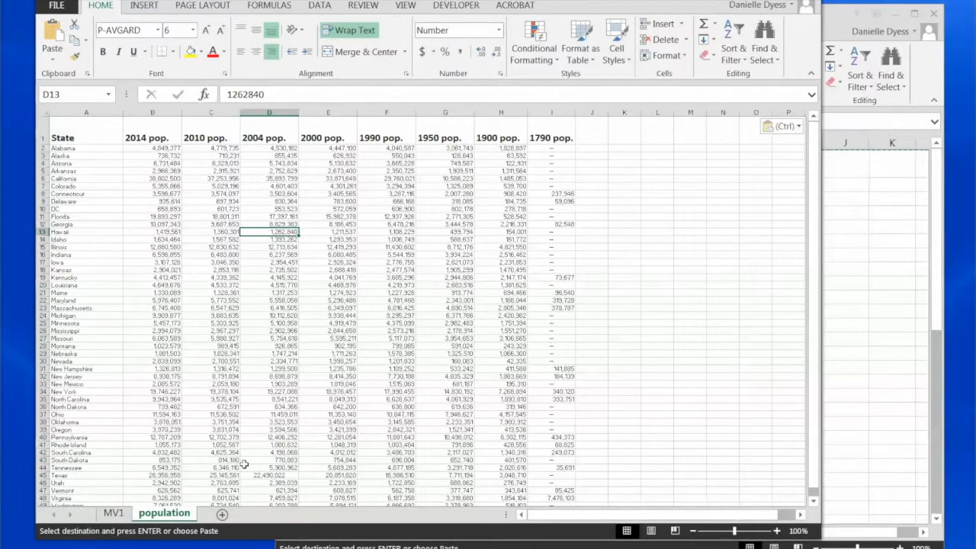
# Step: Compare the state name columns of the MV1 and population sheets
pyautogui.click(118, 514)
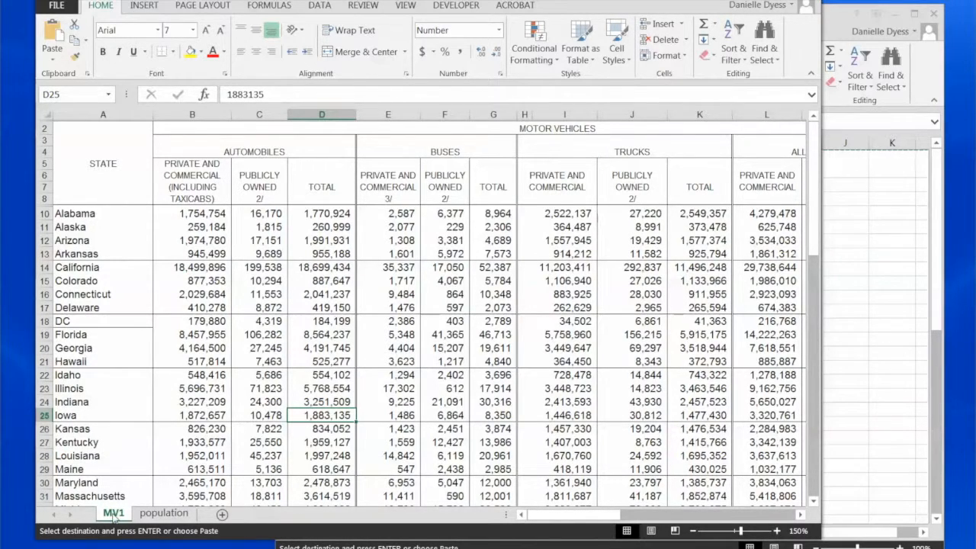
pyautogui.click(164, 513)
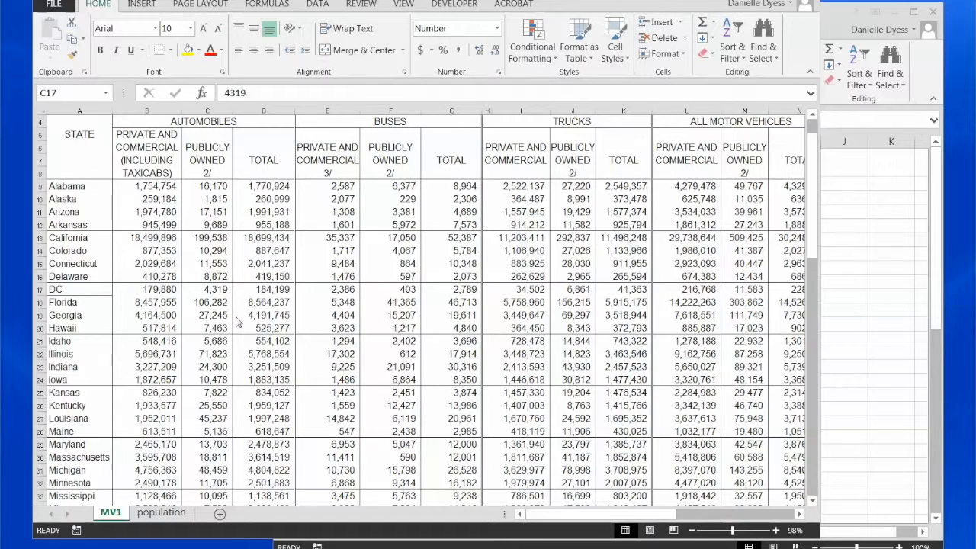
pyautogui.click(71, 111)
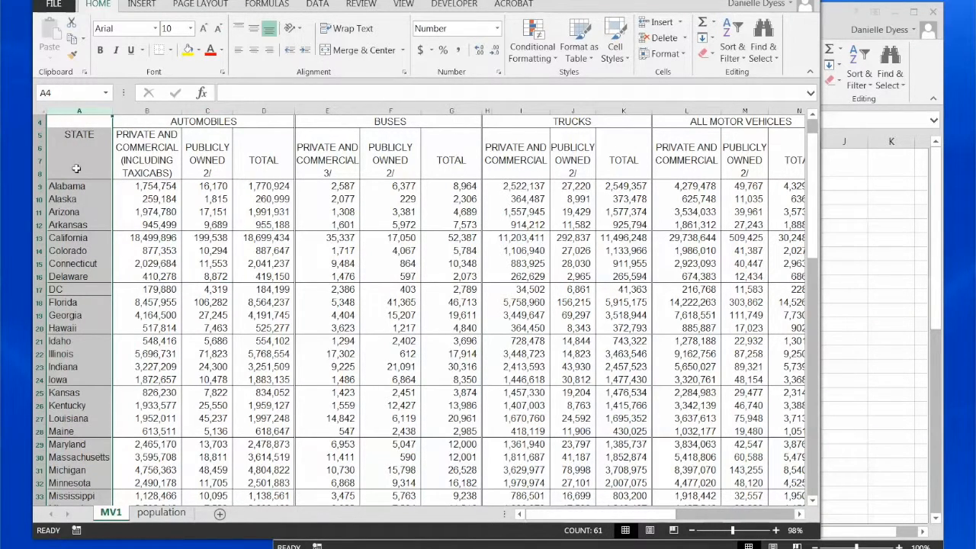
pyautogui.click(160, 512)
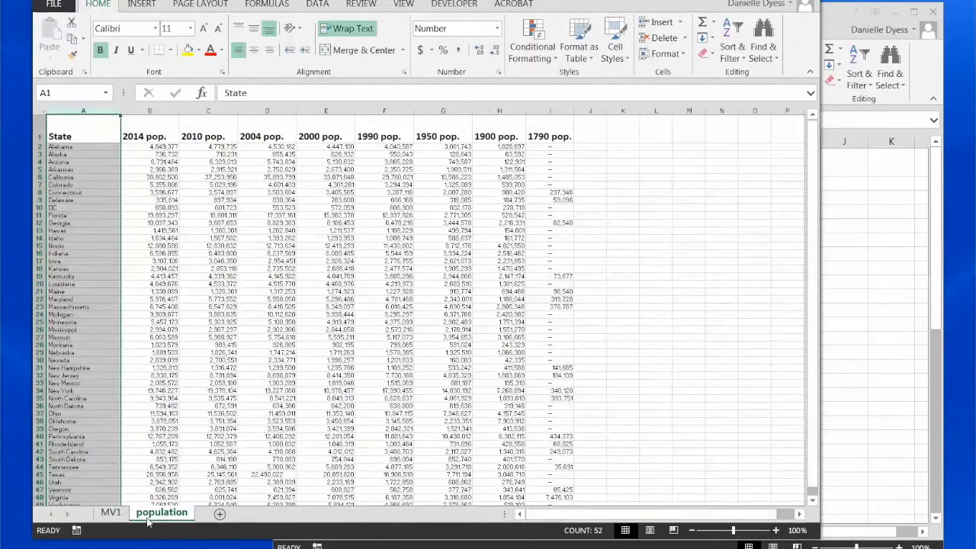
pyautogui.click(147, 436)
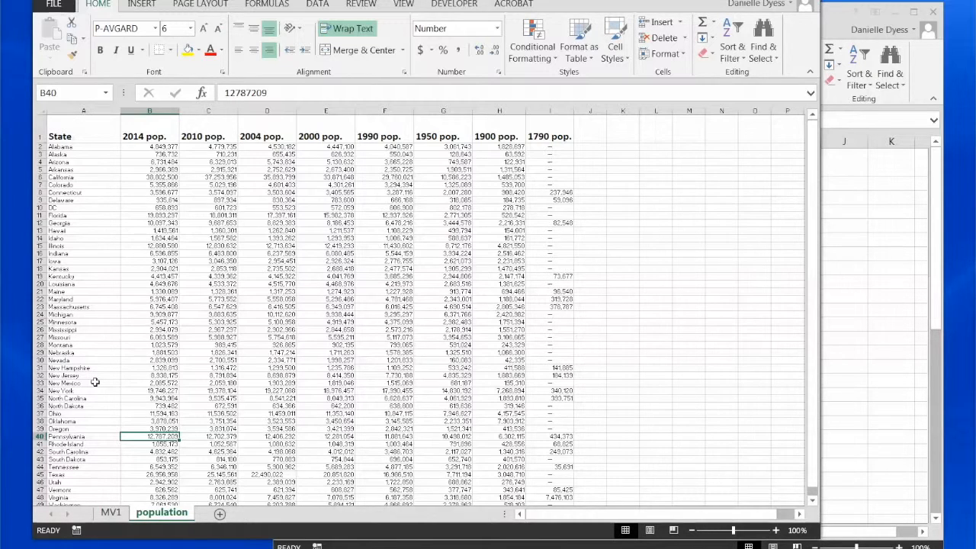
# Step: Look up Alabama in the MV1 sheet, and match it to its name and 2014 population in the population sheet
pyautogui.click(110, 513)
pyautogui.moveTo(64, 187); pyautogui.dragTo(64, 212)
pyautogui.click(62, 189)
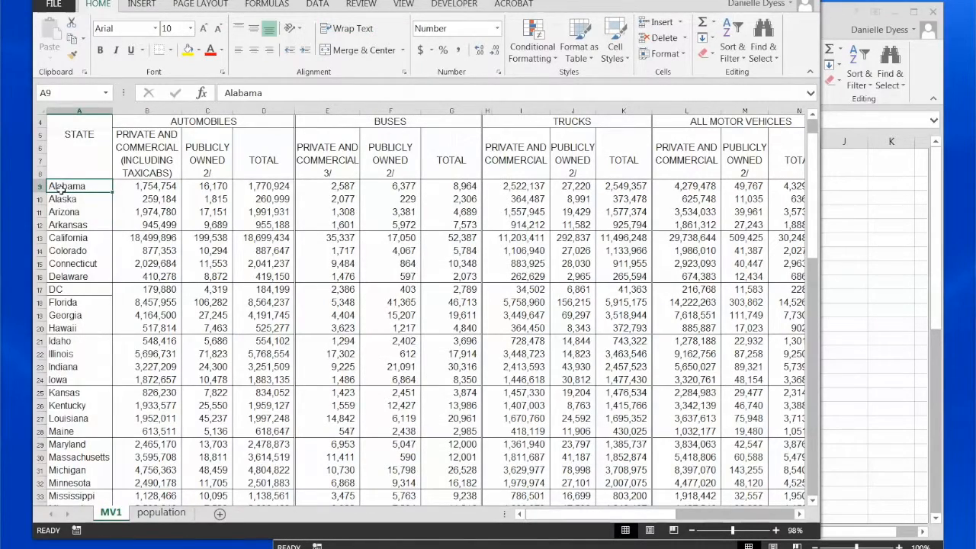
pyautogui.click(176, 516)
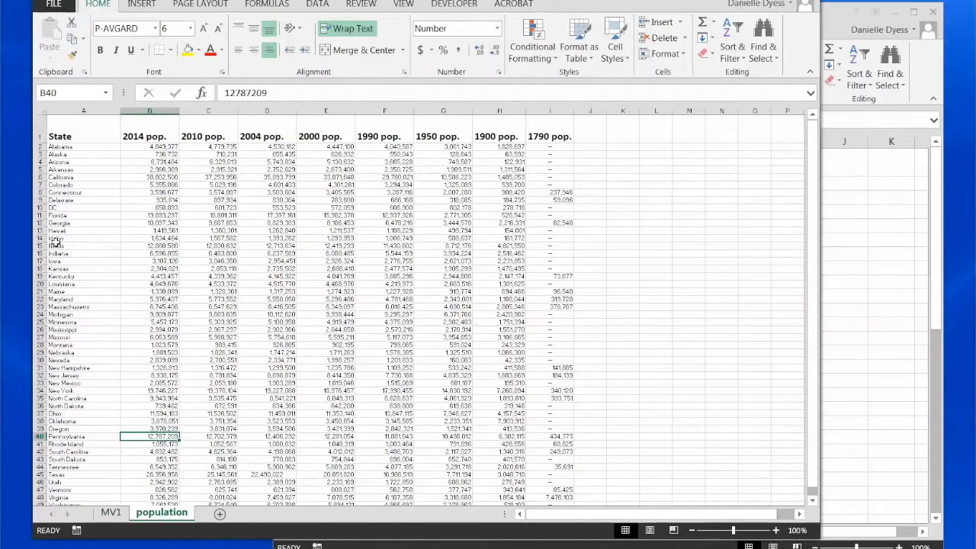
pyautogui.click(85, 146)
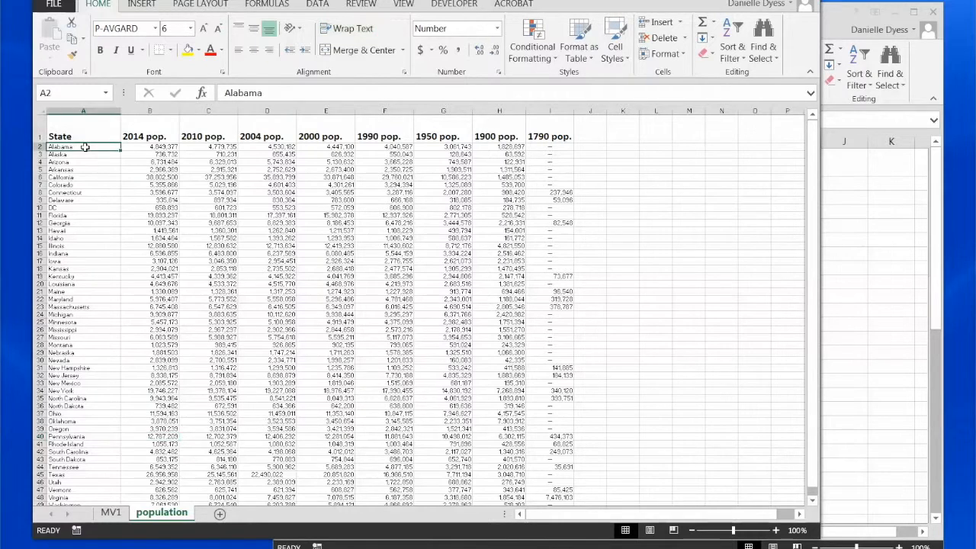
pyautogui.click(131, 145)
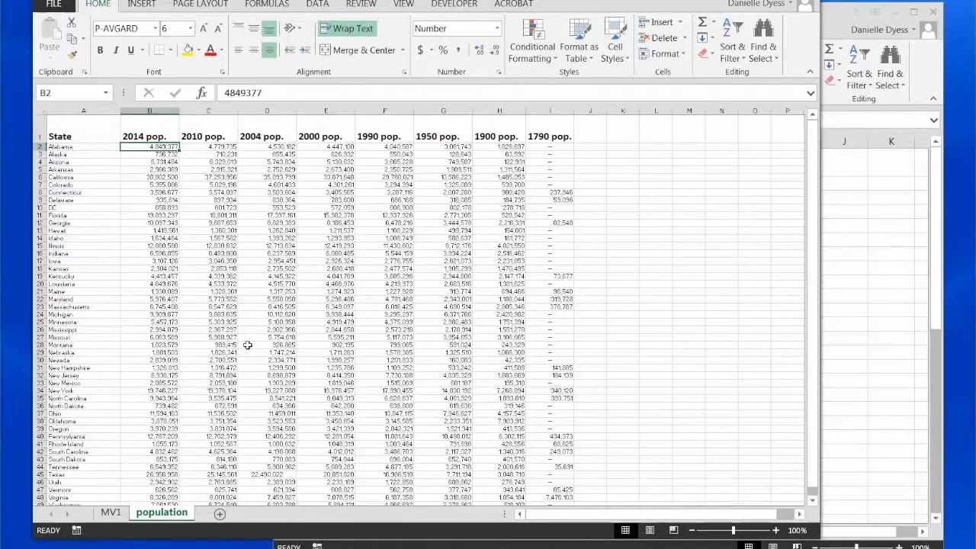
# Step: Insert a blank column before the STATE column in the MV1 sheet and widen it
pyautogui.click(110, 512)
pyautogui.click(146, 353)
pyautogui.click(89, 110)
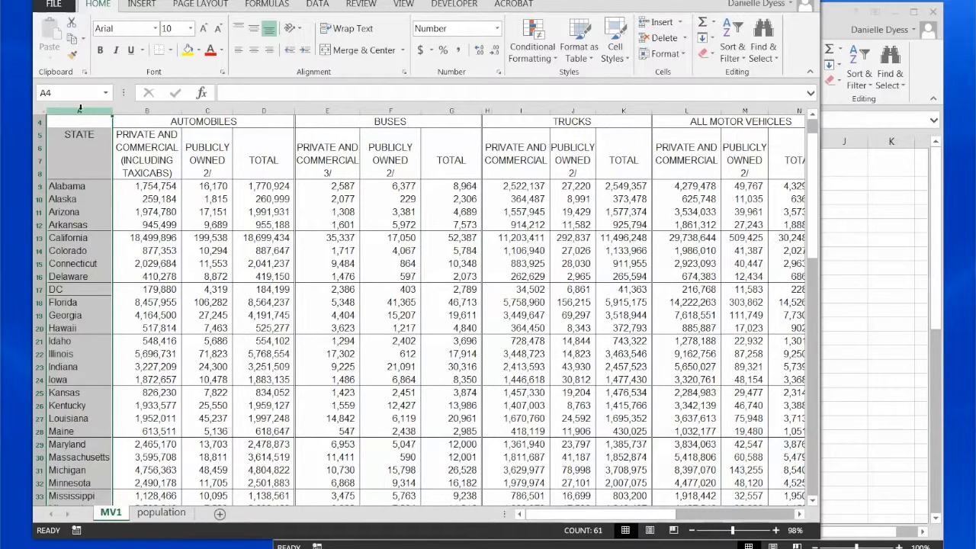
pyautogui.rightClick(80, 109)
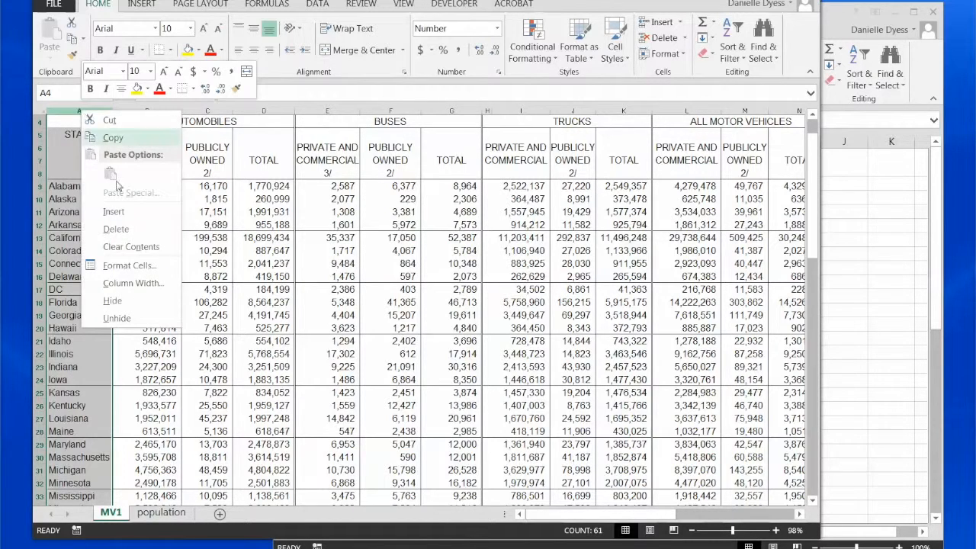
pyautogui.click(140, 219)
pyautogui.click(81, 213)
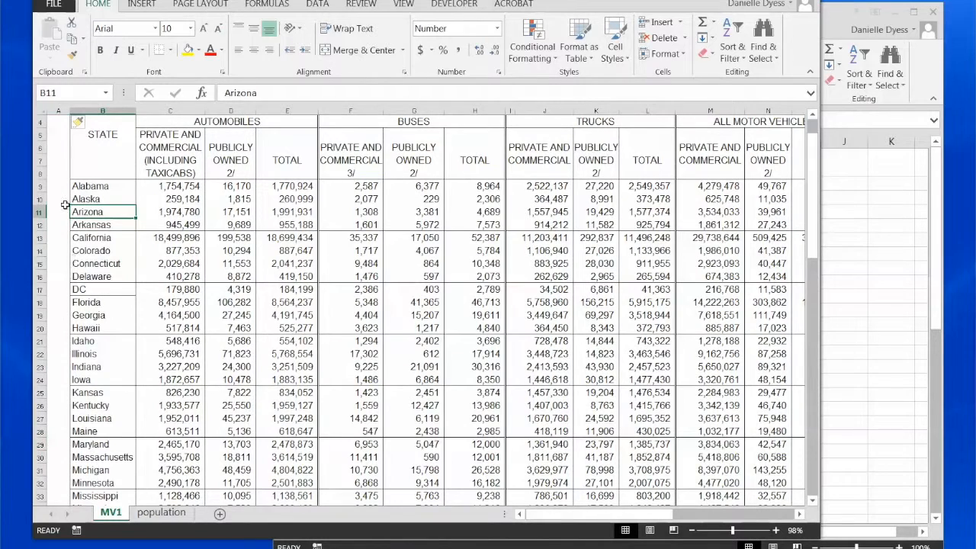
pyautogui.moveTo(69, 112); pyautogui.dragTo(93, 112)
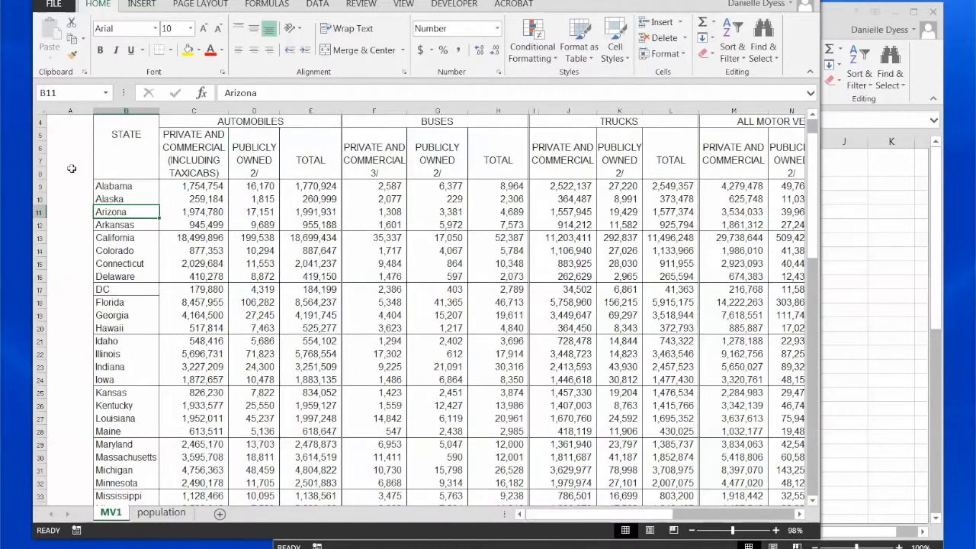
# Step: Insert a VLOOKUP function in cell A9, beside Alabama
pyautogui.click(71, 179)
pyautogui.click(67, 189)
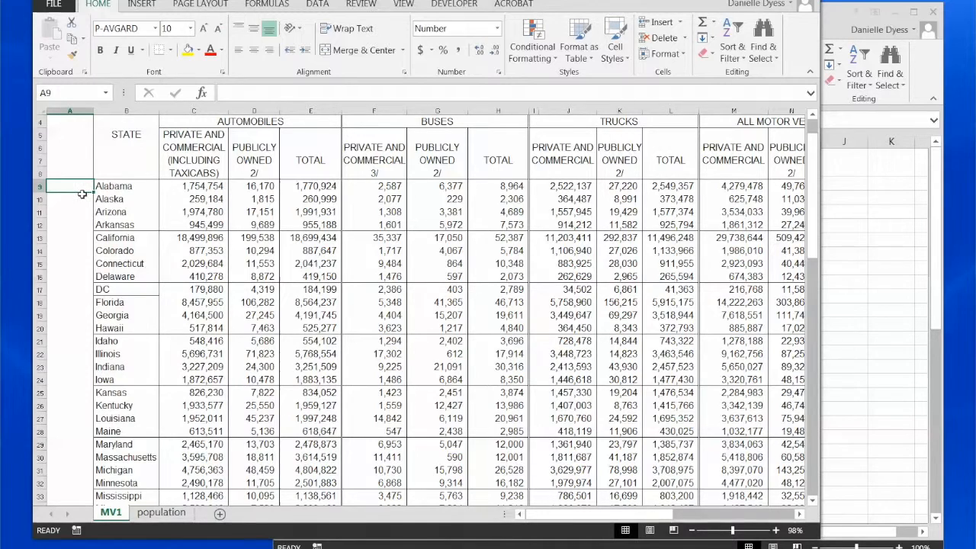
pyautogui.click(202, 93)
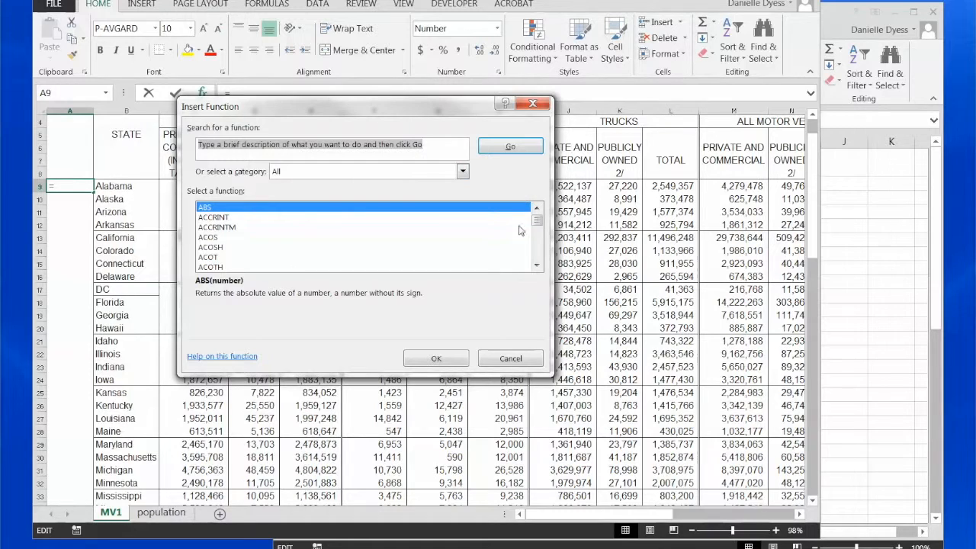
pyautogui.click(412, 228)
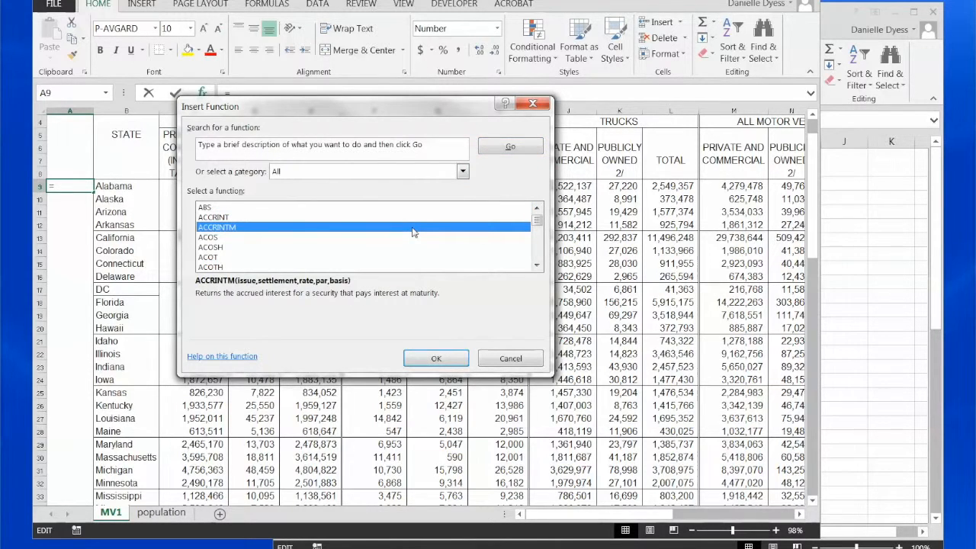
pyautogui.press('v')
pyautogui.press('l')
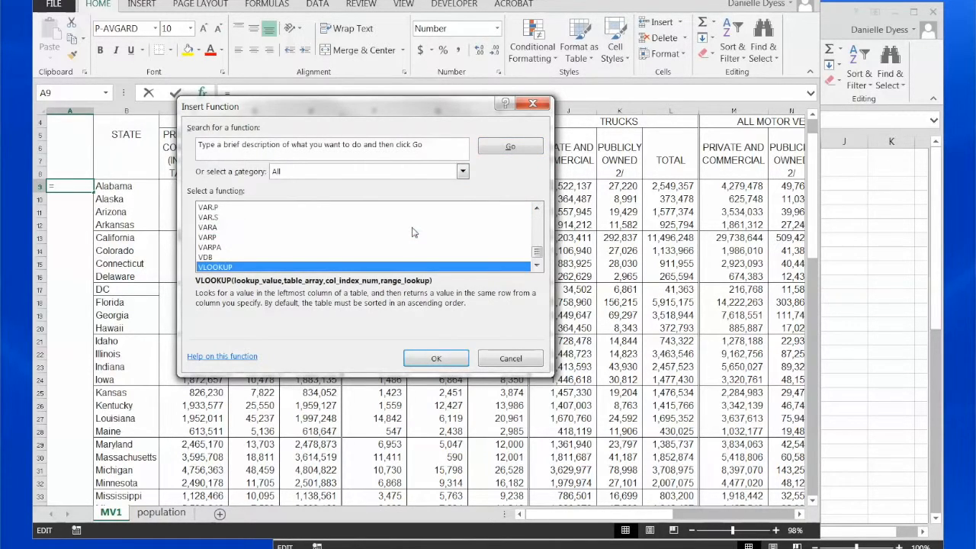
pyautogui.scroll(-1, 383, 221)
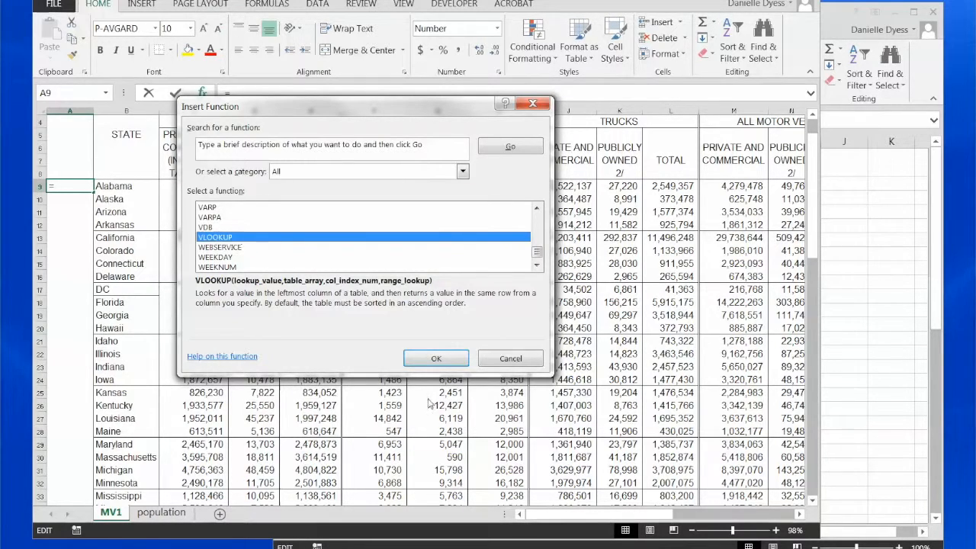
pyautogui.click(432, 360)
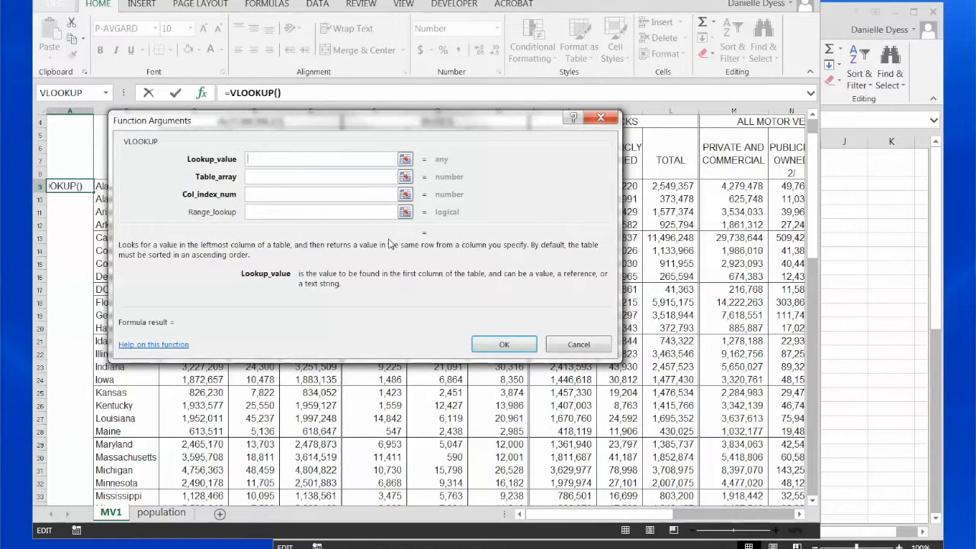
# Step: Set the VLOOKUP lookup value to B9 and the table array to the entire population sheet (population!1:65536)
pyautogui.moveTo(317, 117); pyautogui.dragTo(429, 126)
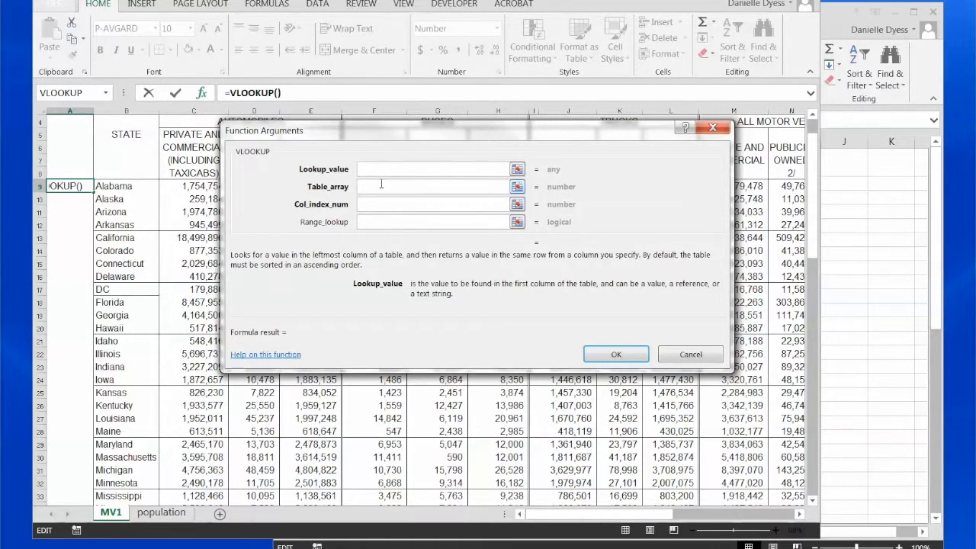
pyautogui.click(114, 186)
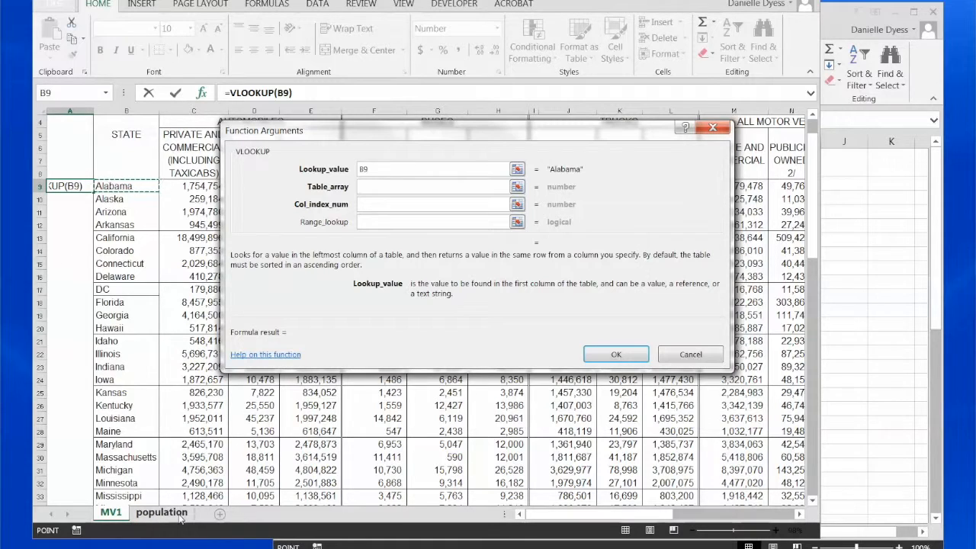
pyautogui.click(448, 188)
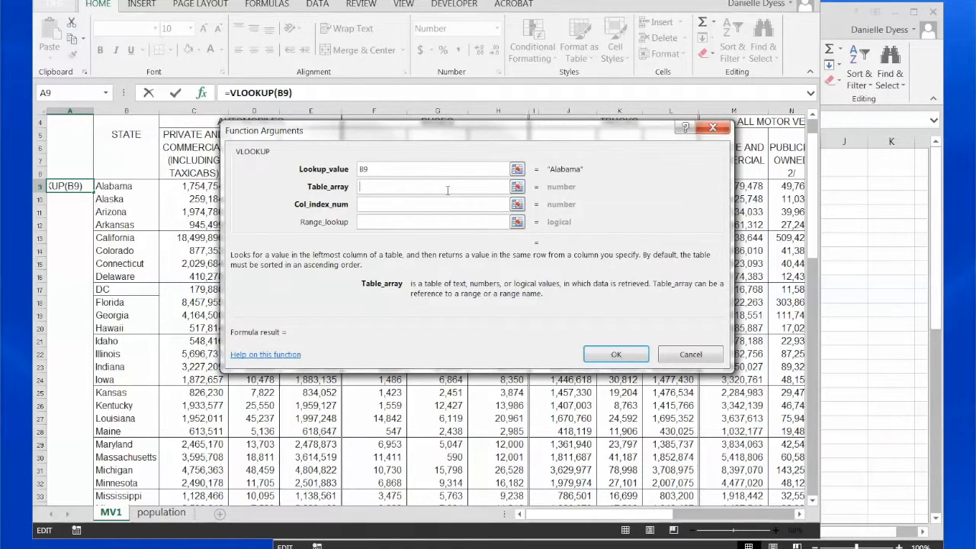
pyautogui.click(166, 519)
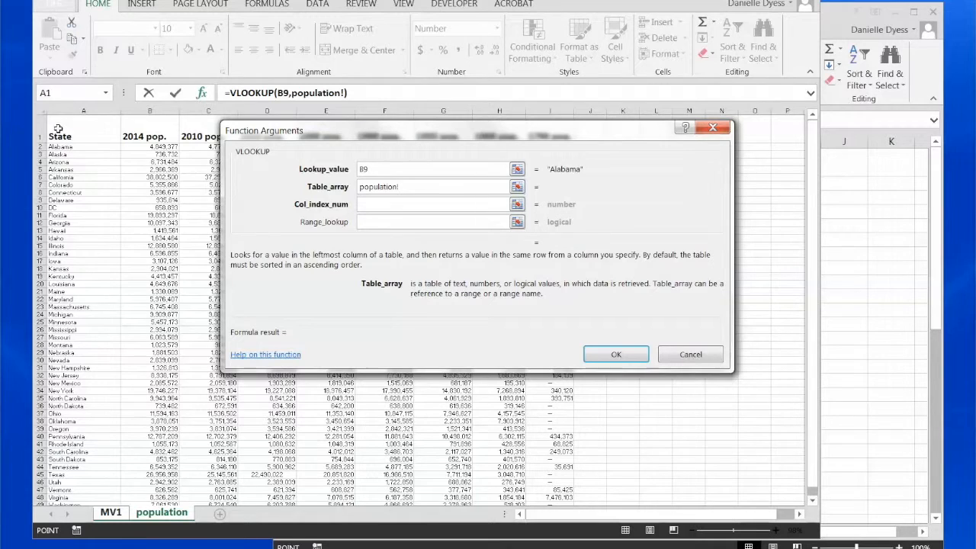
pyautogui.click(40, 109)
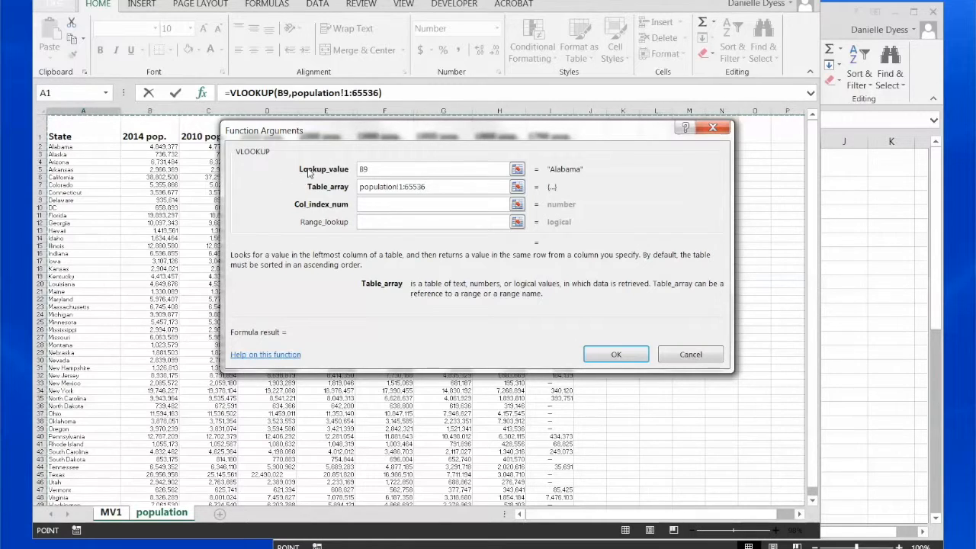
# Step: Set the VLOOKUP column index number to 2 and the range lookup to FALSE, and complete the formula
pyautogui.click(409, 206)
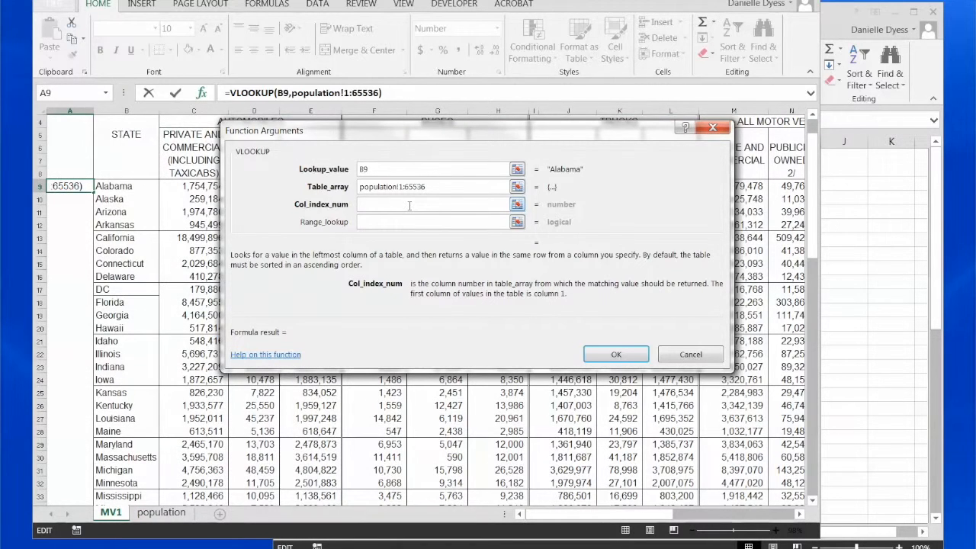
pyautogui.click(172, 517)
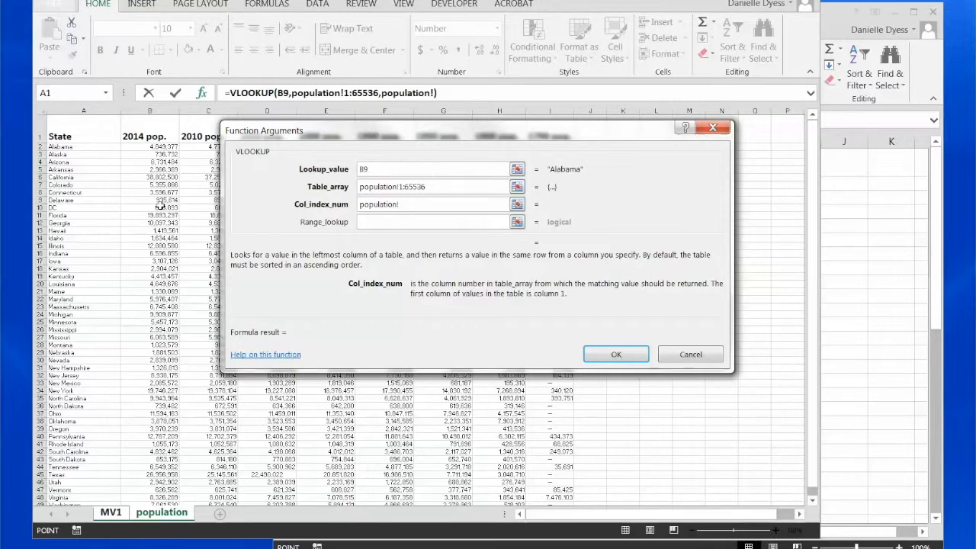
pyautogui.moveTo(410, 211); pyautogui.dragTo(354, 212)
pyautogui.write('2')
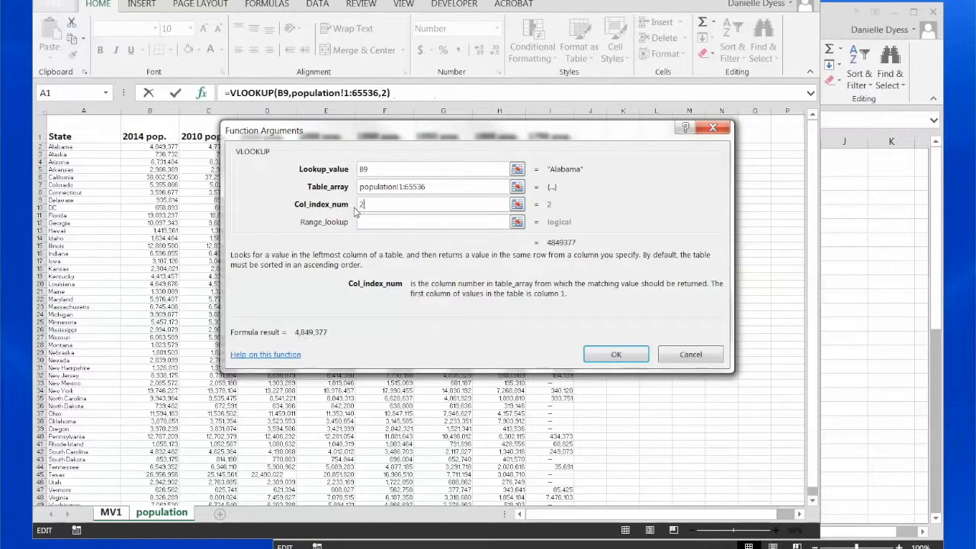
pyautogui.click(407, 224)
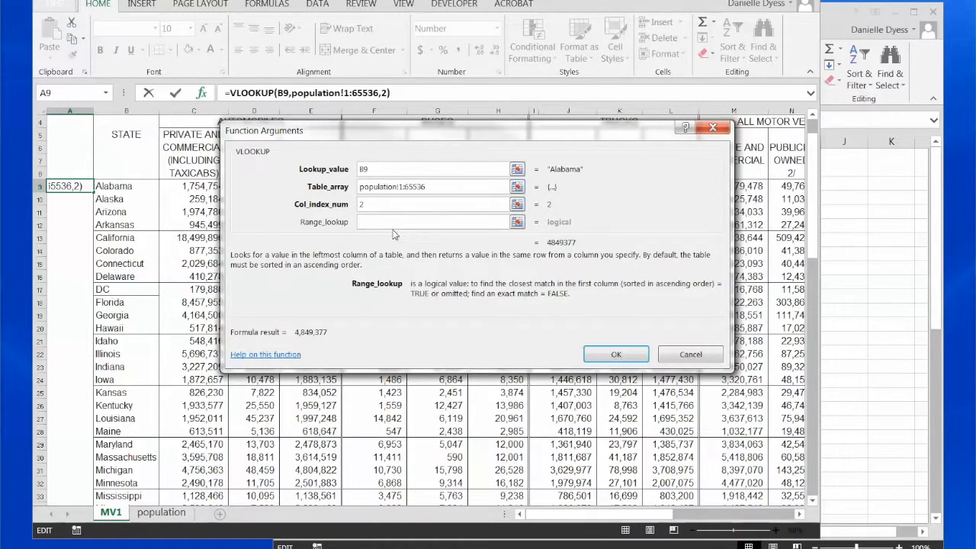
pyautogui.write('FALSE')
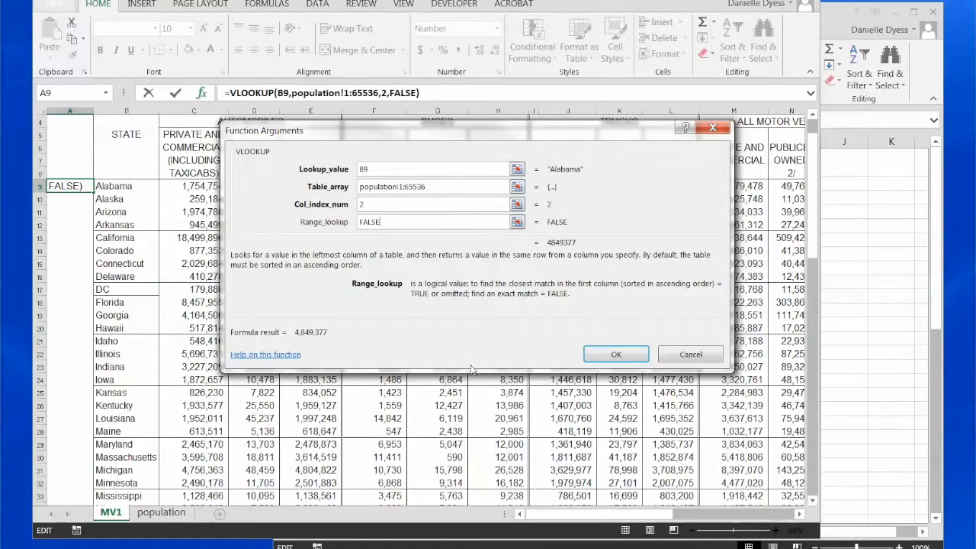
pyautogui.click(619, 354)
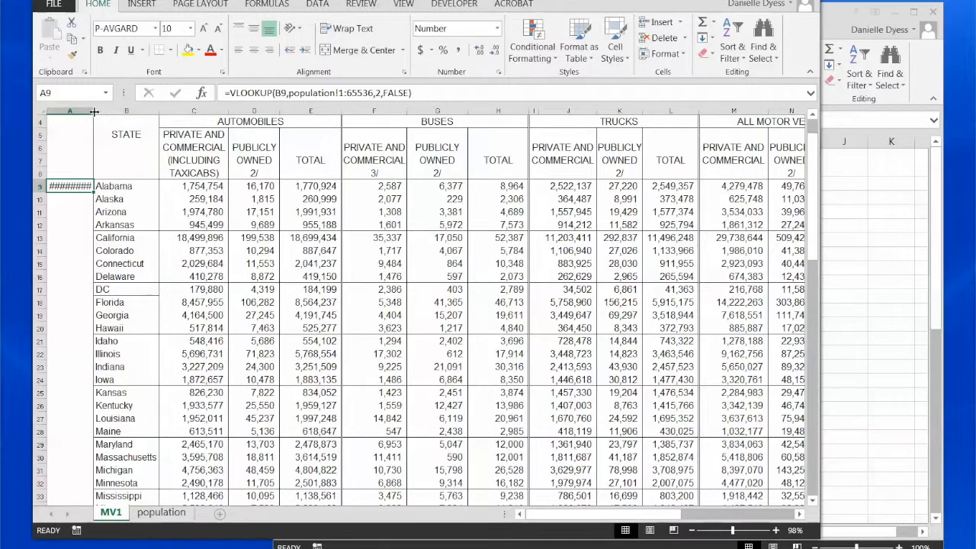
# Step: Widen column A of the MV1 sheet further to fit Alabama's population figure
pyautogui.moveTo(94, 112); pyautogui.dragTo(125, 113)
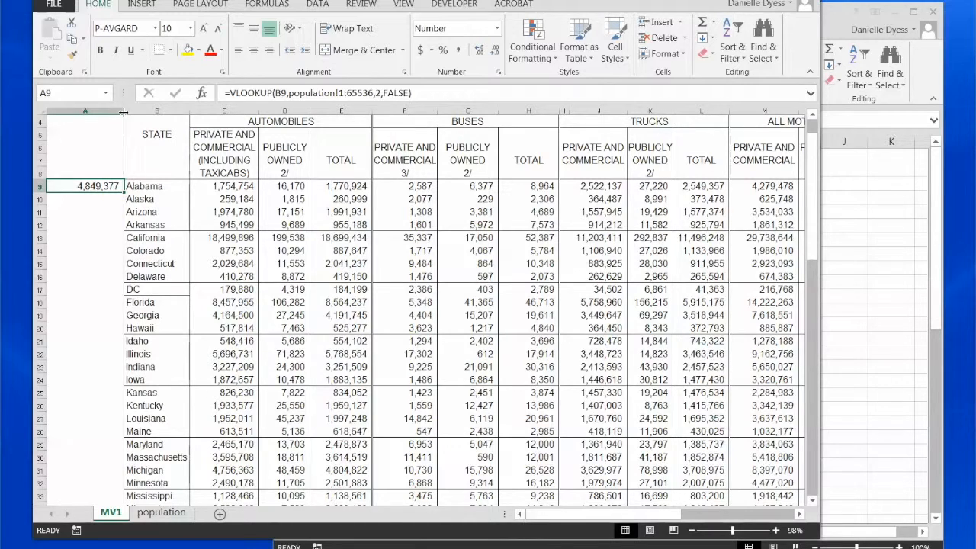
pyautogui.click(105, 198)
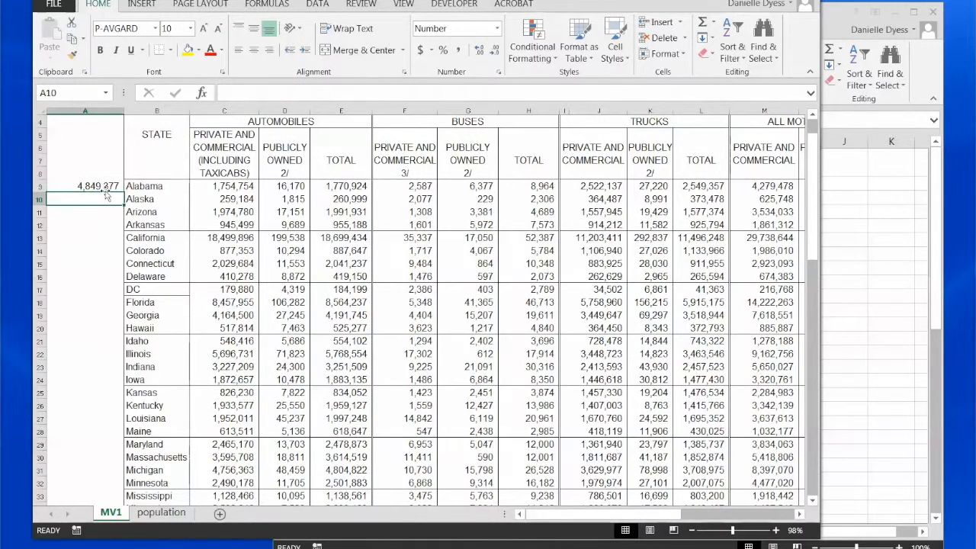
pyautogui.click(105, 186)
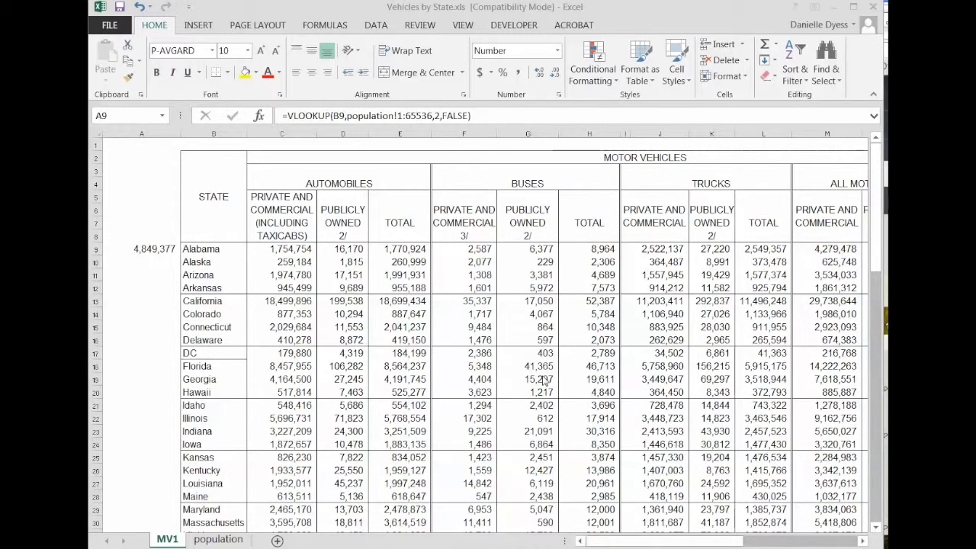
pyautogui.click(161, 249)
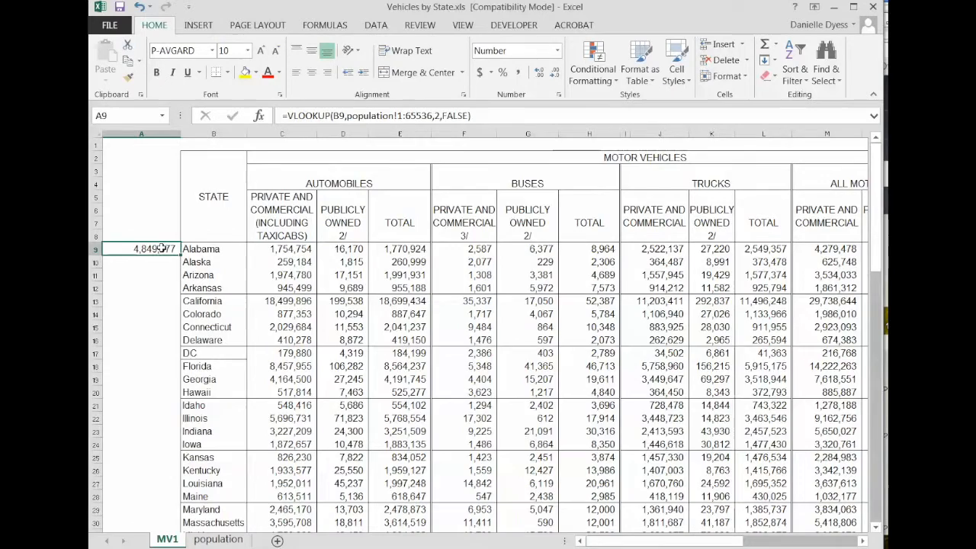
# Step: Fill the VLOOKUP formula from A9 down column A for all states through Wyoming
pyautogui.scroll(-1, 152, 248)
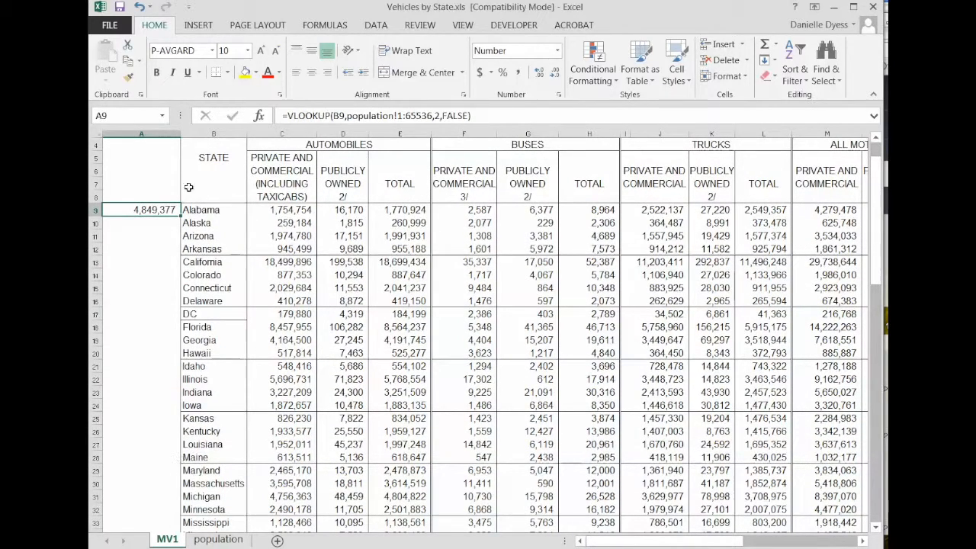
pyautogui.moveTo(180, 216)
pyautogui.mouseDown()
pyautogui.moveTo(176, 247)
pyautogui.moveTo(174, 214)
pyautogui.mouseUp()
pyautogui.doubleClick(180, 216)
pyautogui.click(166, 289)
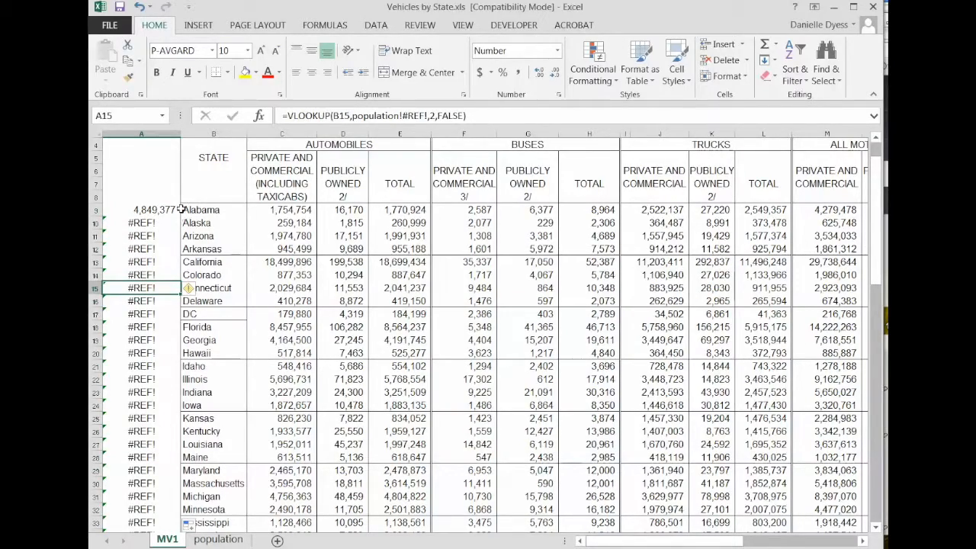
pyautogui.scroll(-10, 175, 320)
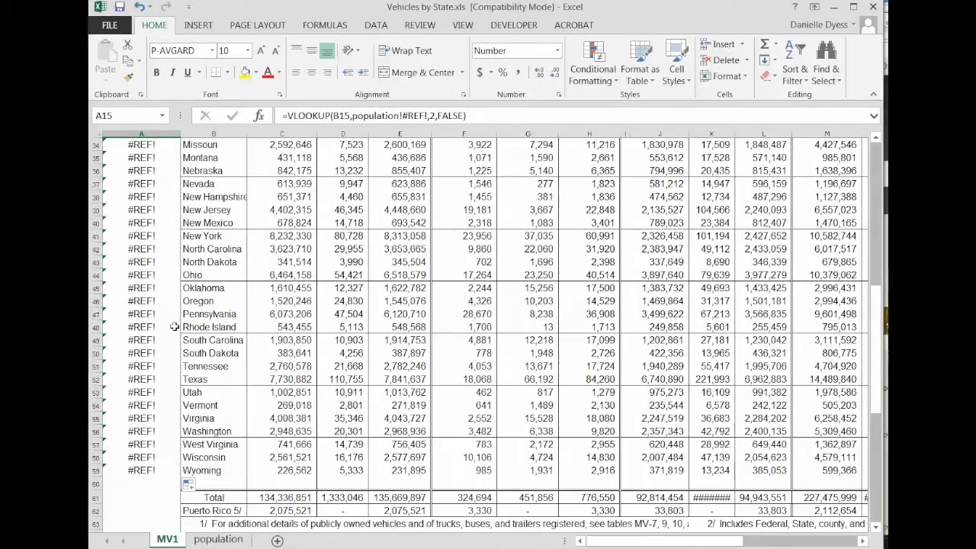
pyautogui.scroll(9, 174, 327)
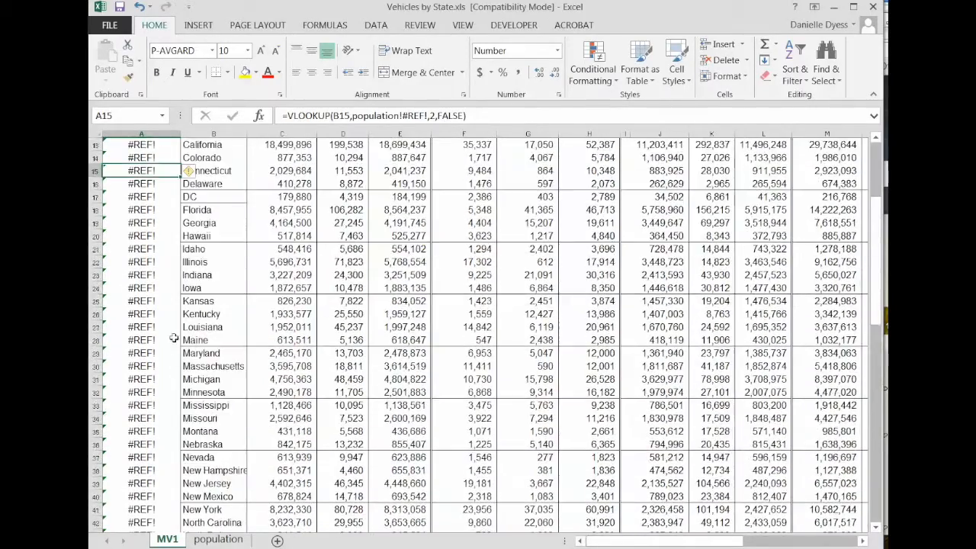
# Step: Compare the VLOOKUP table array in A10 with the one in A9 and review the data on the population sheet
pyautogui.click(141, 183)
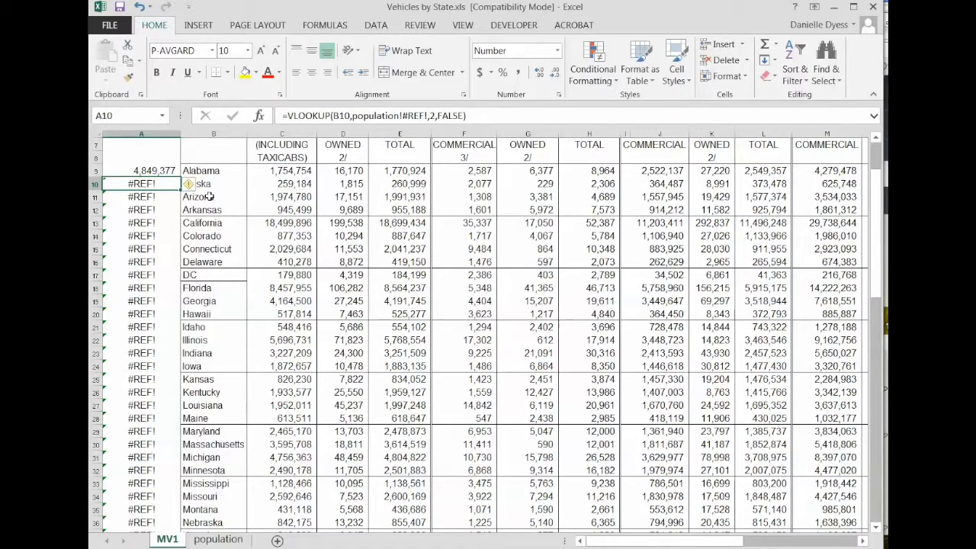
pyautogui.press('Up')
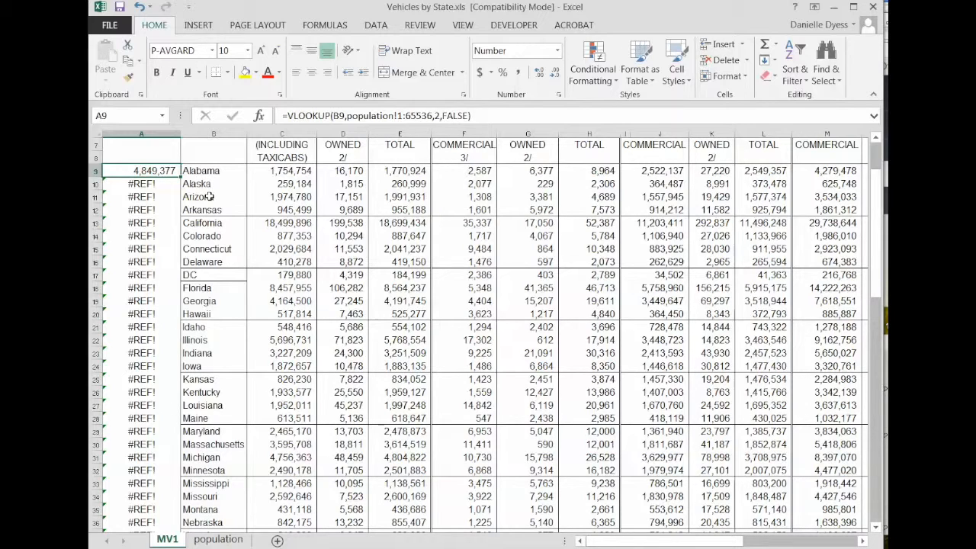
pyautogui.click(213, 540)
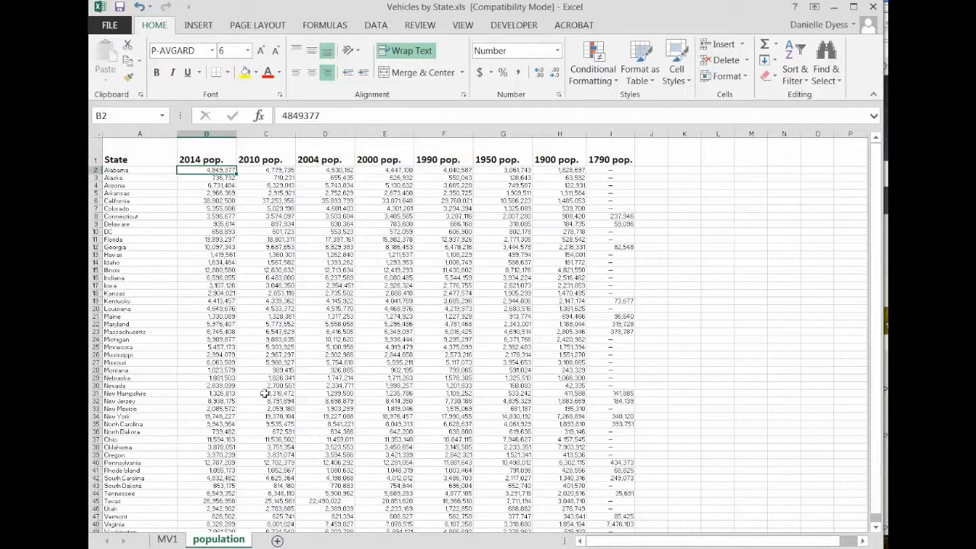
pyautogui.click(169, 539)
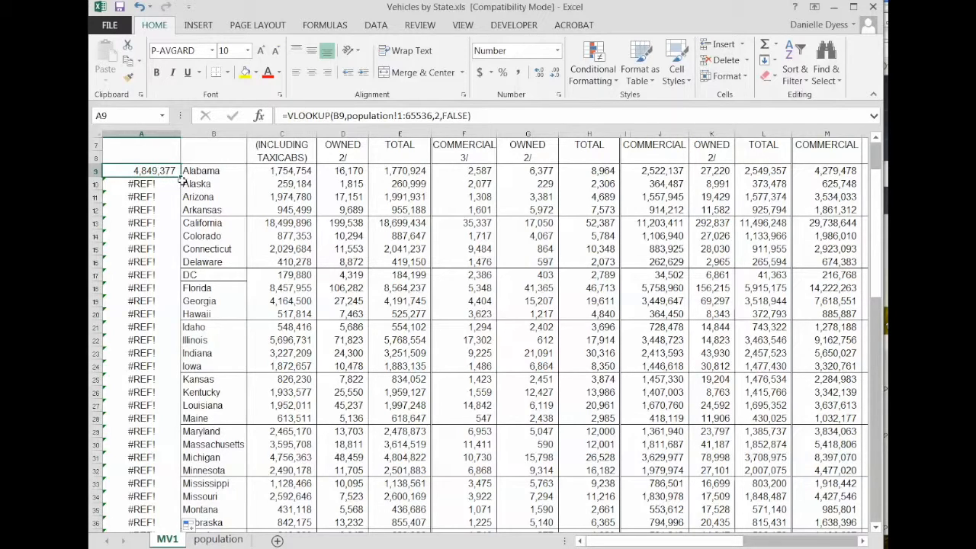
# Step: Make the row references in A9's VLOOKUP table array absolute, as population!$1:$65536
pyautogui.click(397, 115)
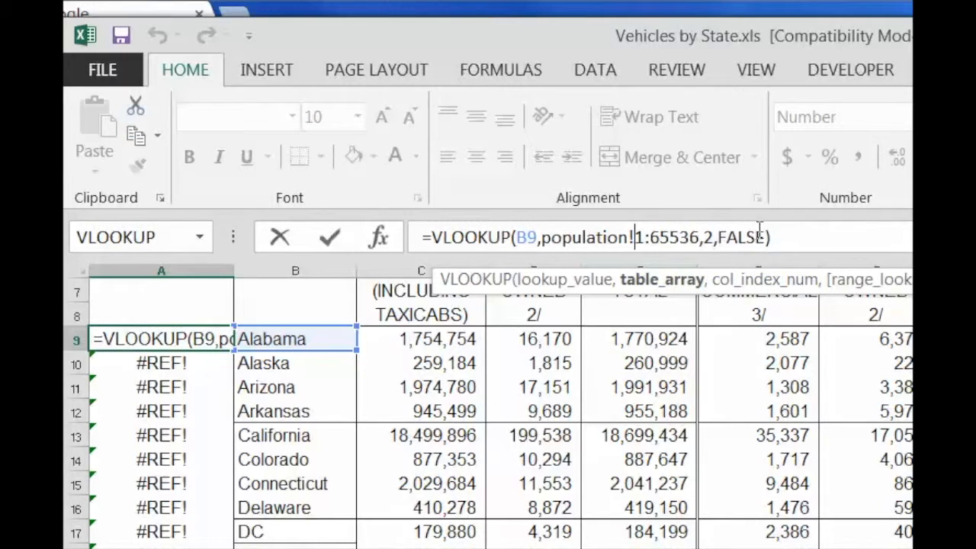
pyautogui.write('$1:')
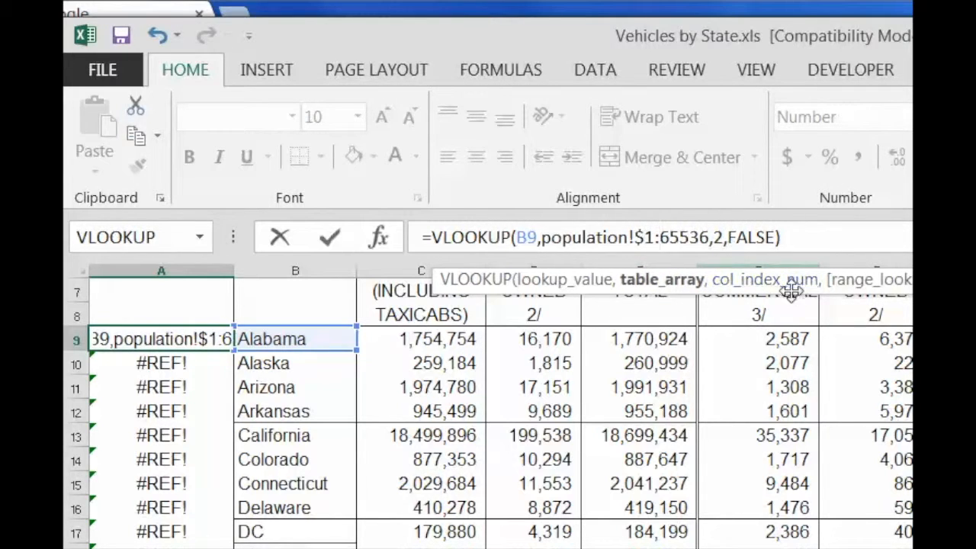
pyautogui.write('$')
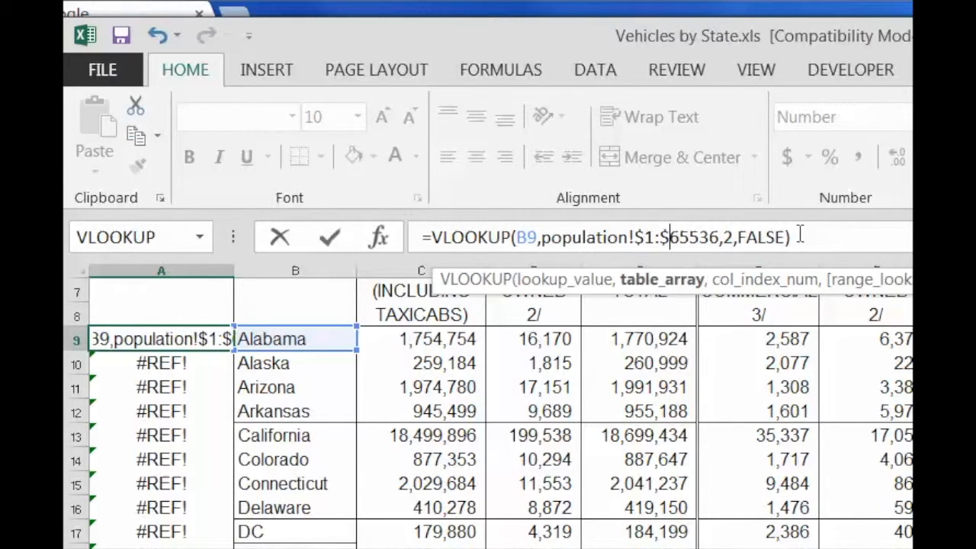
pyautogui.click(807, 239)
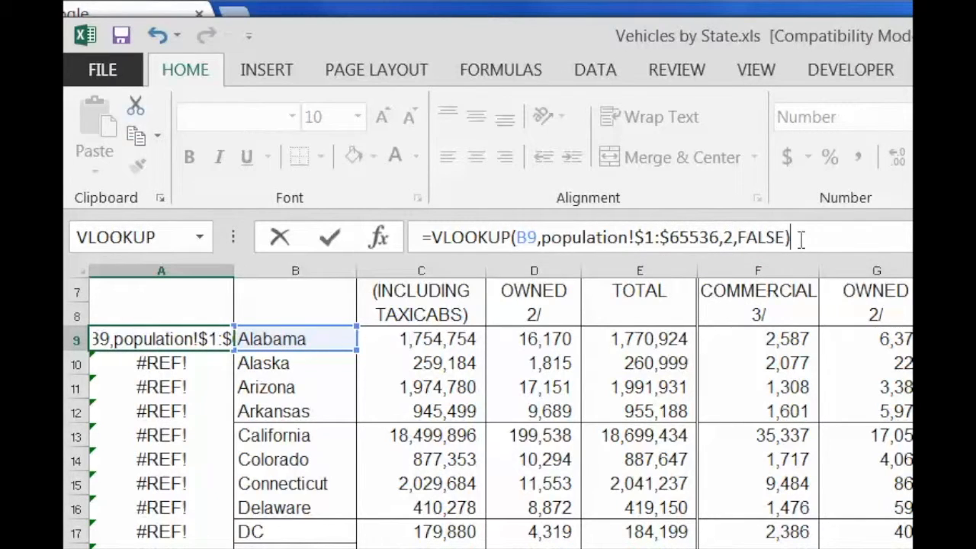
pyautogui.press('Return')
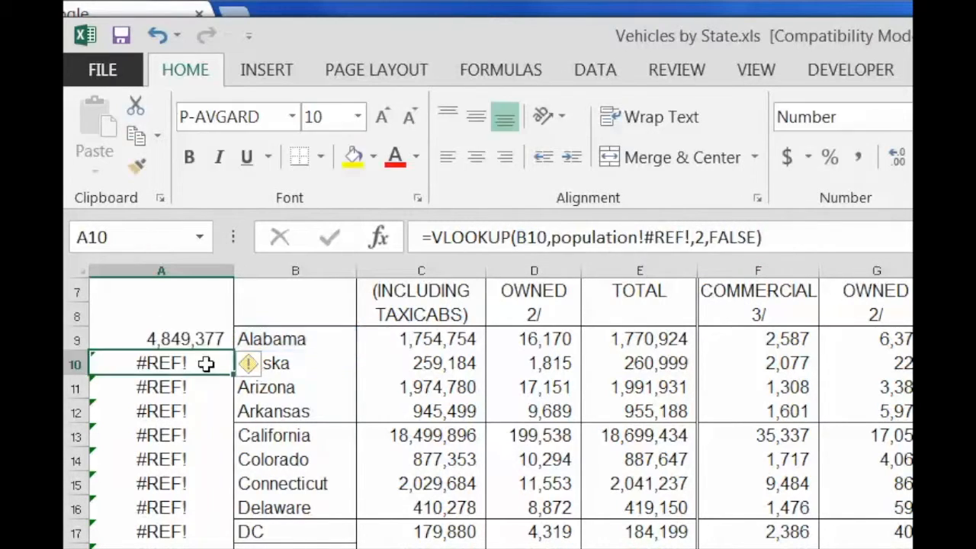
# Step: Fill the corrected VLOOKUP formula from A9 down column A through the Wyoming row
pyautogui.click(191, 340)
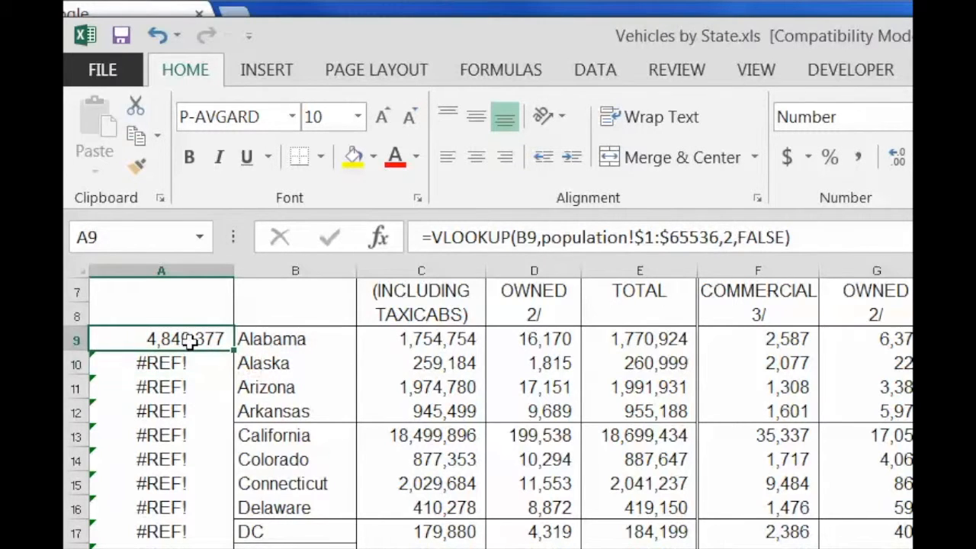
pyautogui.scroll(1, 191, 339)
pyautogui.moveTo(233, 423); pyautogui.dragTo(217, 535)
pyautogui.scroll(-2, 200, 486)
pyautogui.scroll(1, 138, 395)
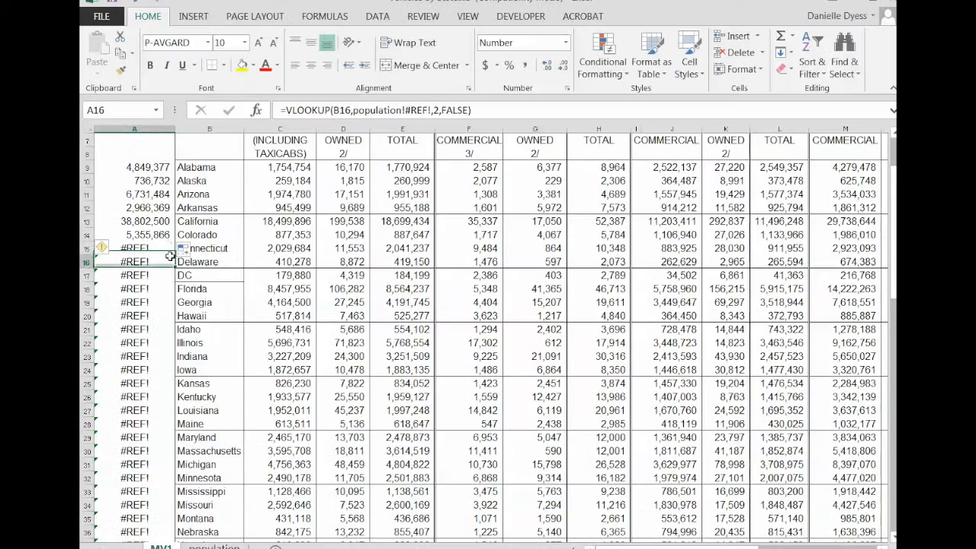
pyautogui.click(229, 465)
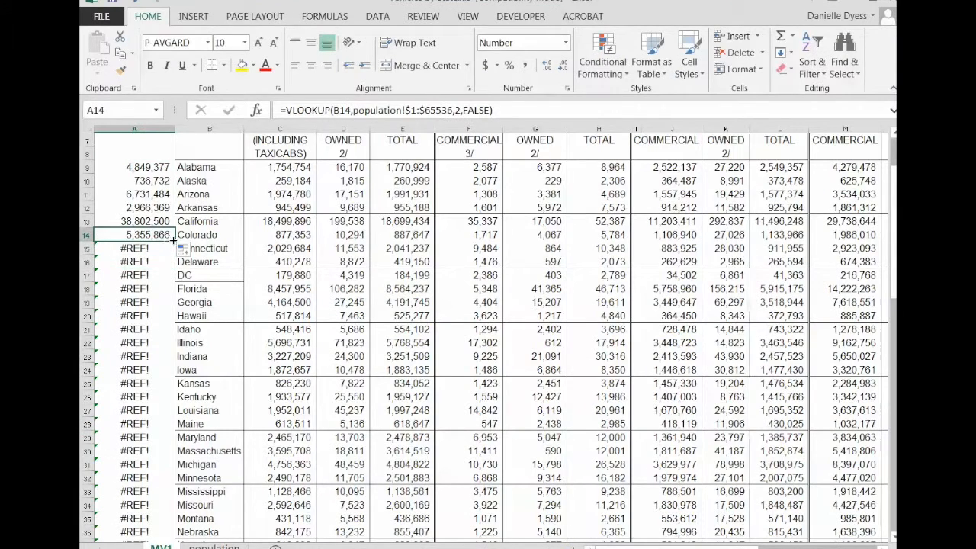
pyautogui.doubleClick(174, 239)
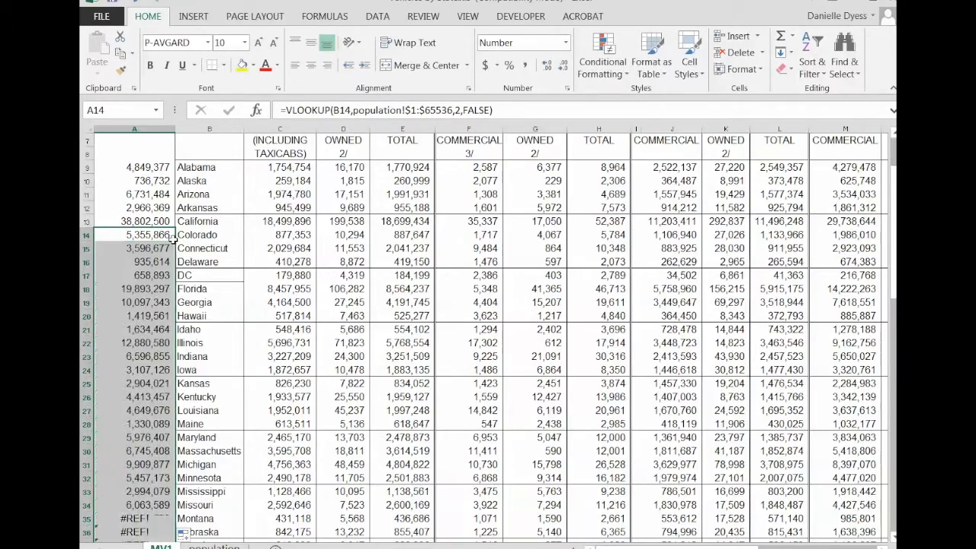
# Step: Review the filled formulas in column A down to Wyoming and compare Alabama's figure with the population sheet
pyautogui.scroll(-4, 174, 327)
pyautogui.click(166, 324)
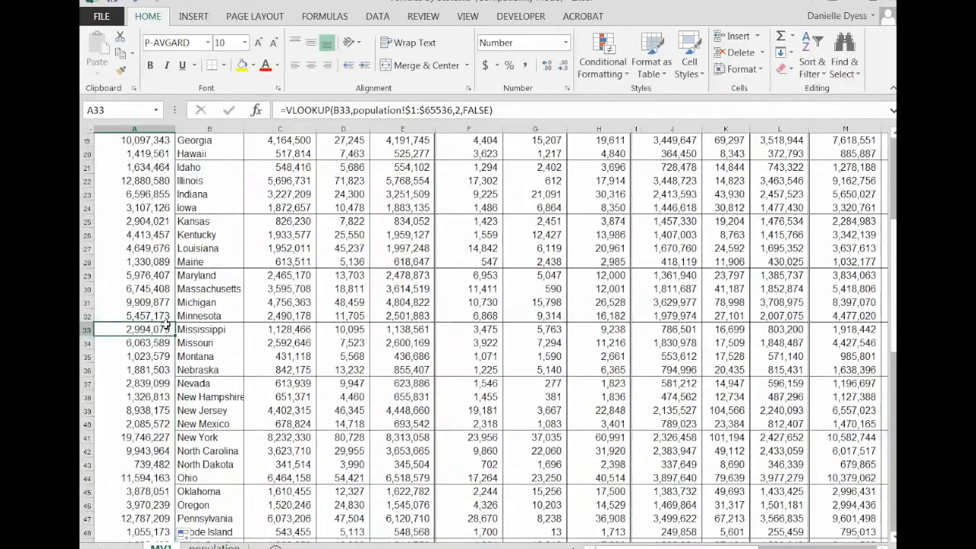
pyautogui.scroll(-4, 166, 324)
pyautogui.click(162, 276)
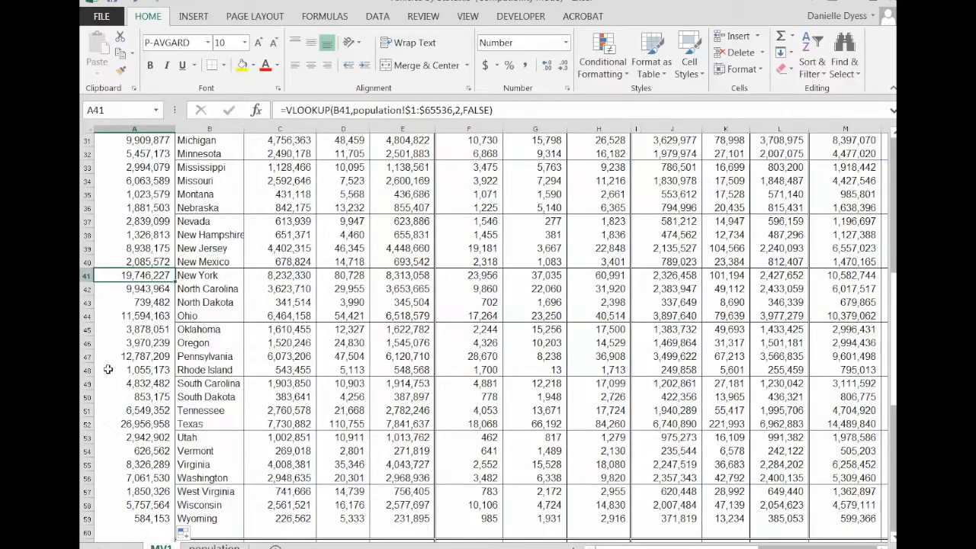
pyautogui.scroll(9, 112, 369)
pyautogui.scroll(1, 108, 369)
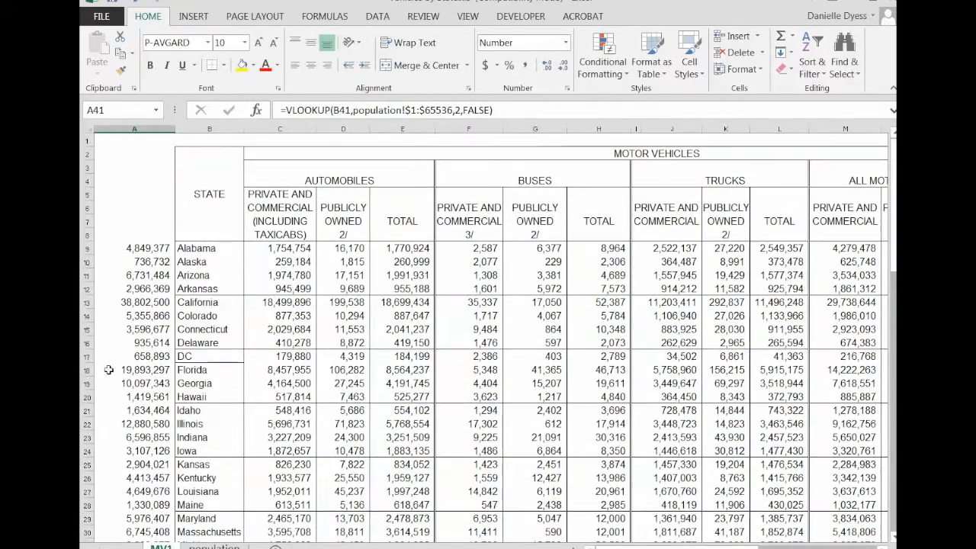
pyautogui.click(149, 248)
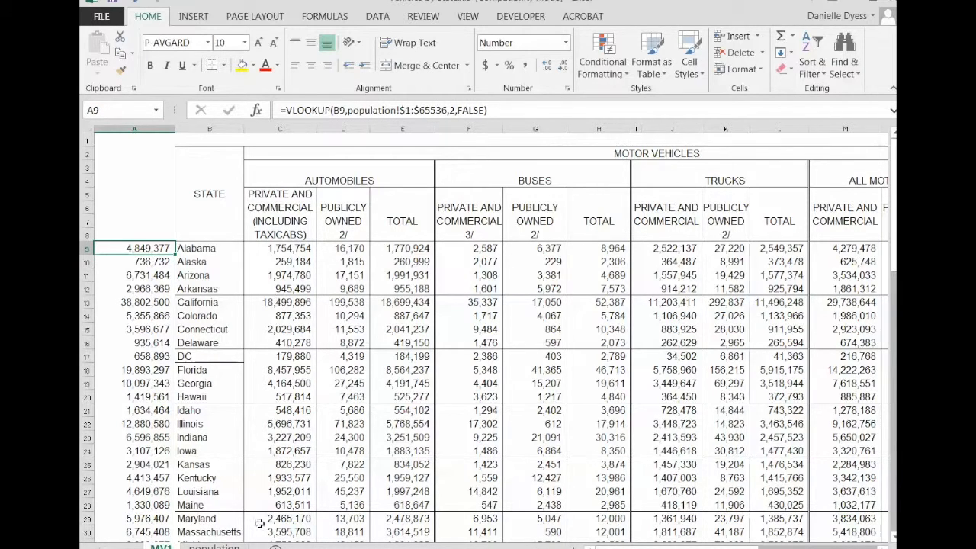
pyautogui.click(215, 546)
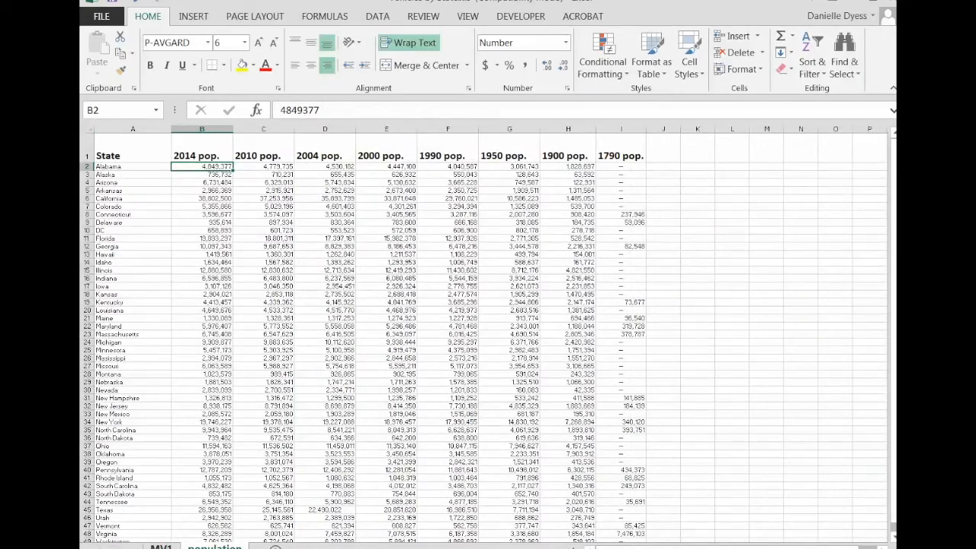
pyautogui.click(160, 546)
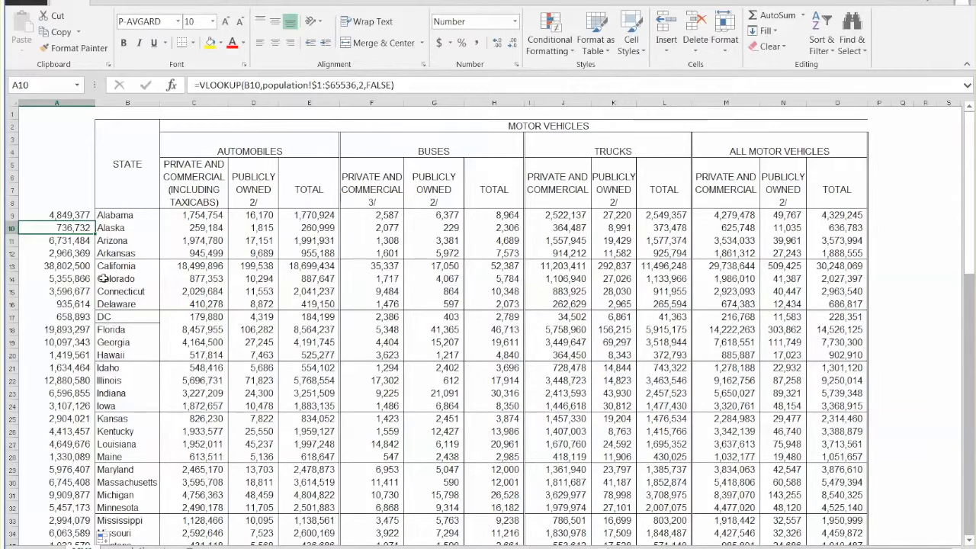
# Step: Copy column A of the MV1 sheet, paste it as values only into column P, and autofit that column's width
pyautogui.click(73, 215)
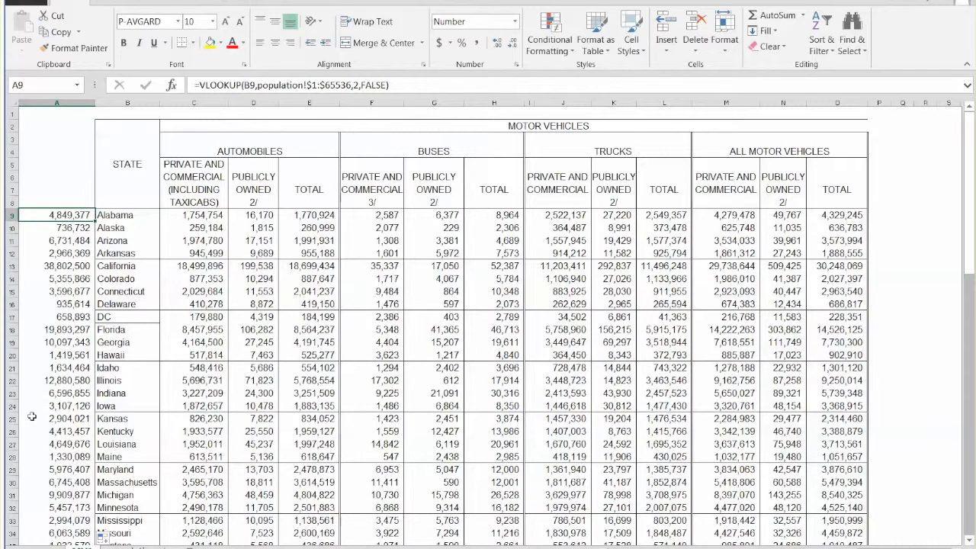
pyautogui.click(52, 103)
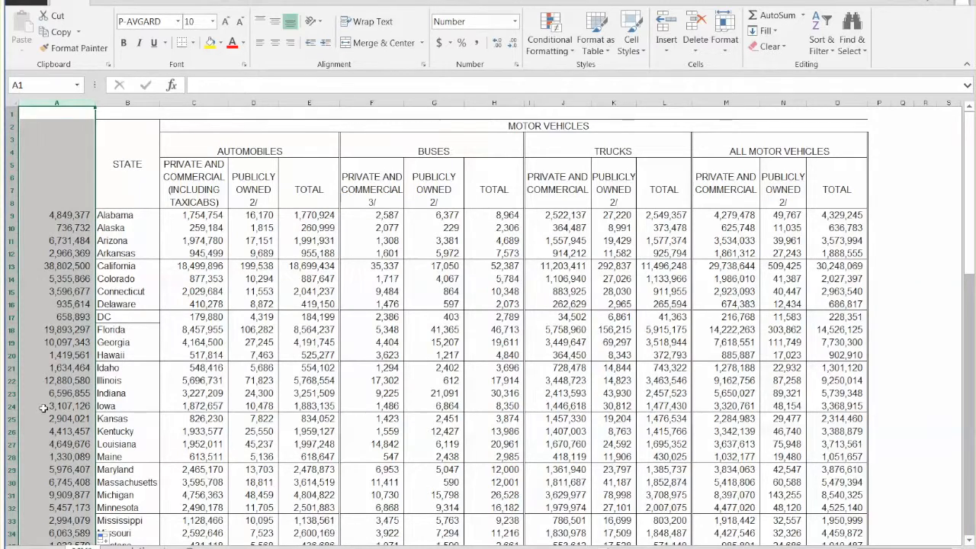
pyautogui.rightClick(75, 222)
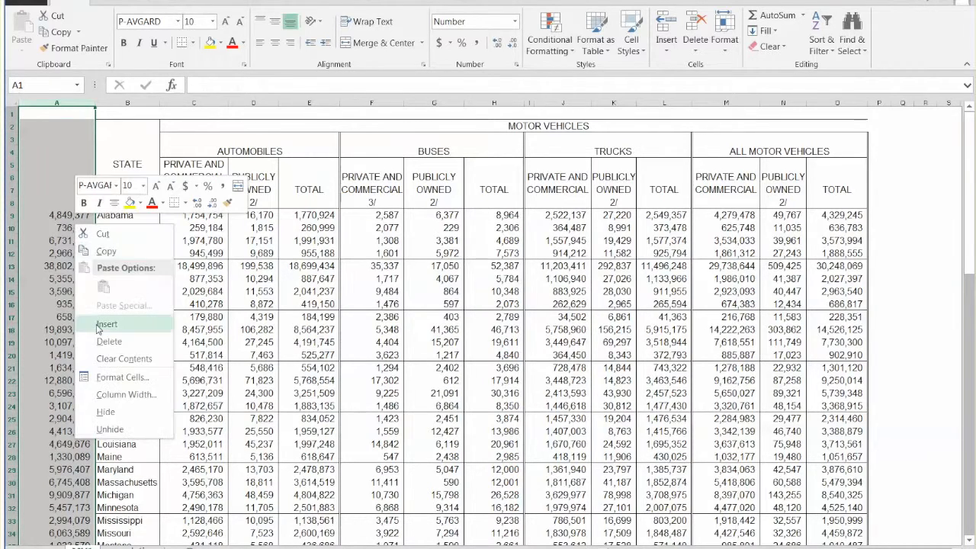
pyautogui.click(106, 251)
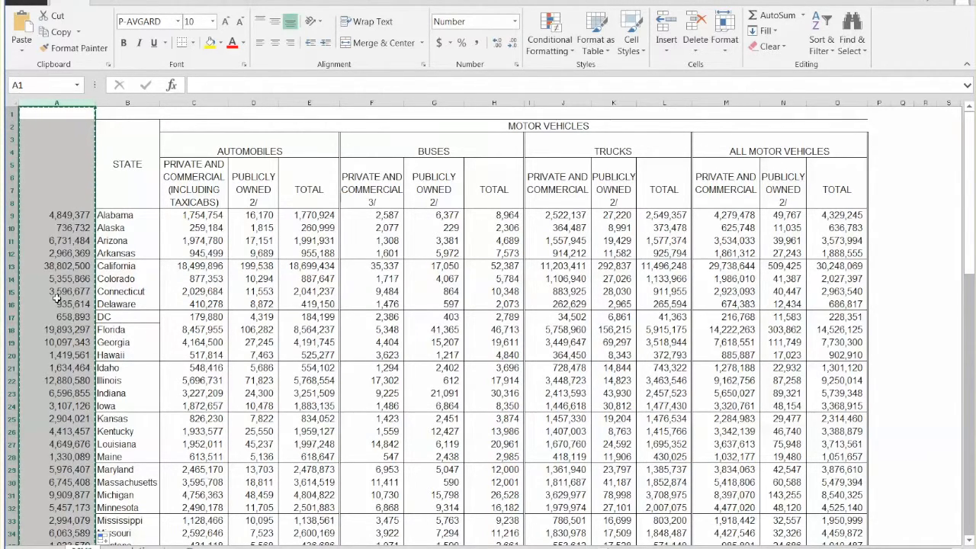
pyautogui.click(880, 102)
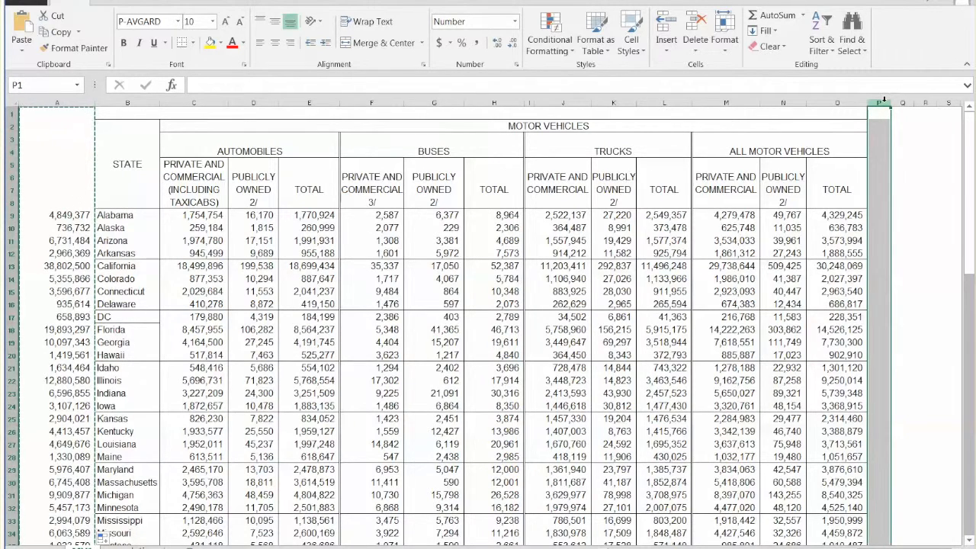
pyautogui.rightClick(880, 102)
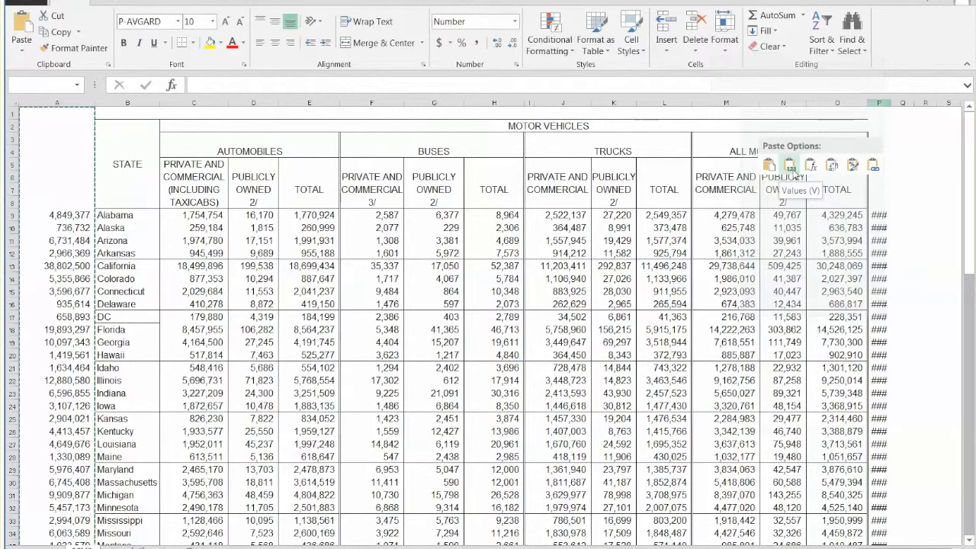
pyautogui.click(790, 169)
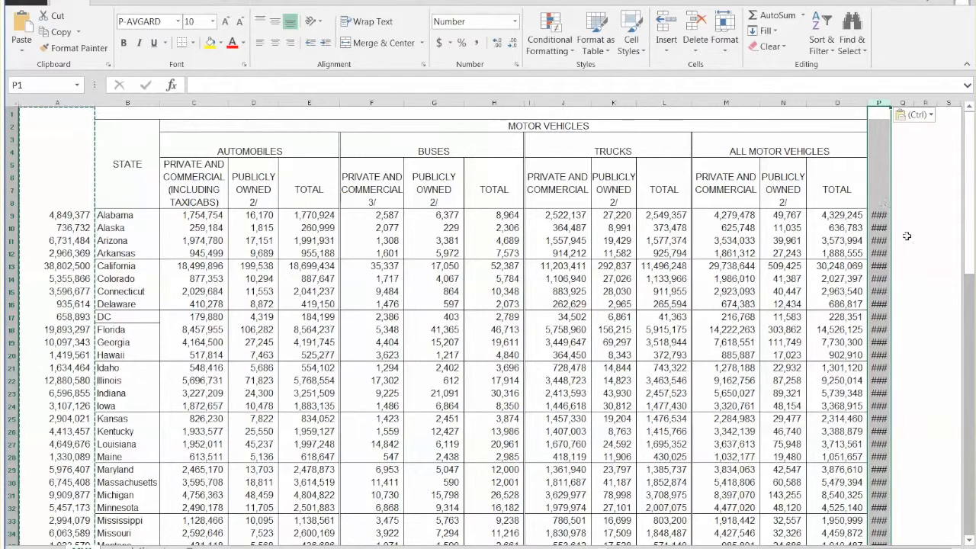
pyautogui.doubleClick(888, 103)
pyautogui.click(725, 495)
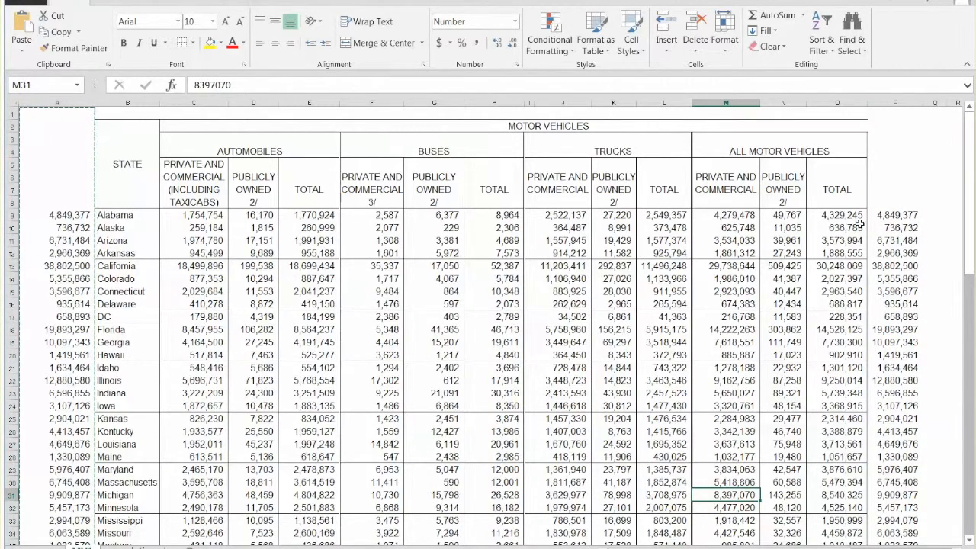
# Step: Compare the content of P9 with the formula in A9
pyautogui.click(888, 216)
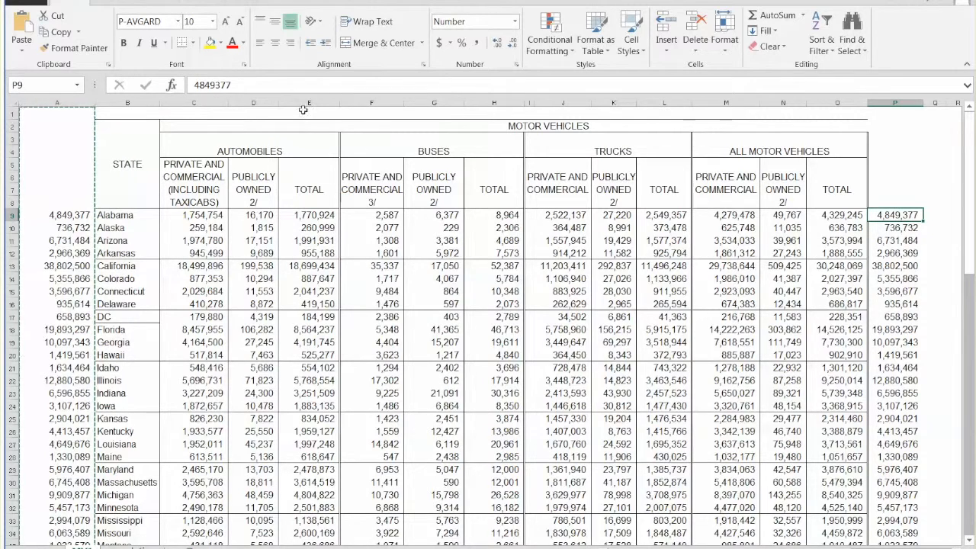
pyautogui.doubleClick(237, 86)
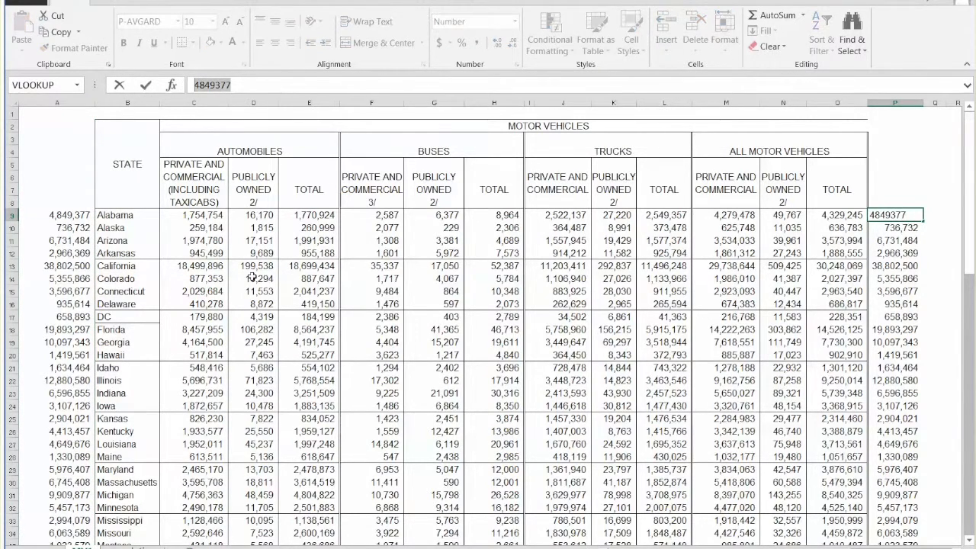
pyautogui.click(904, 229)
pyautogui.click(86, 215)
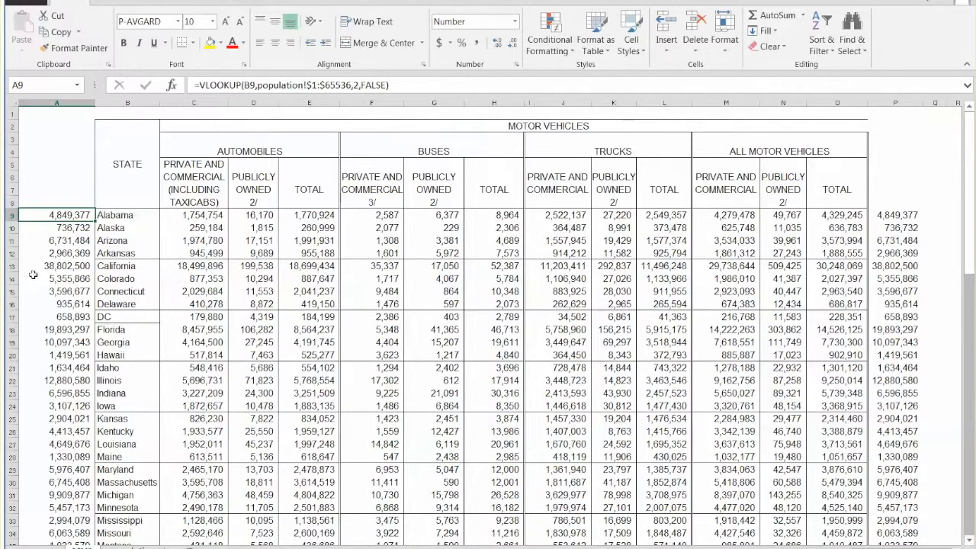
pyautogui.click(72, 102)
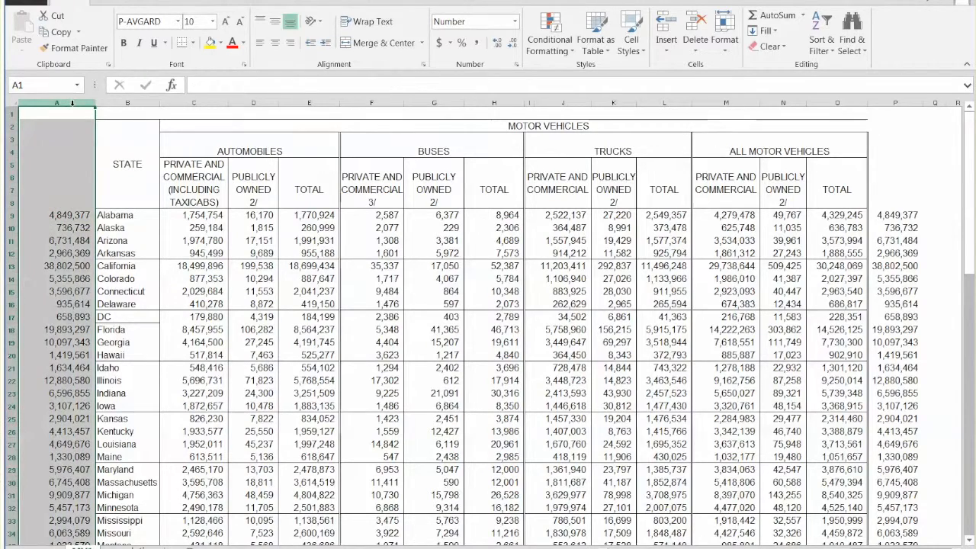
pyautogui.click(69, 228)
pyautogui.click(541, 381)
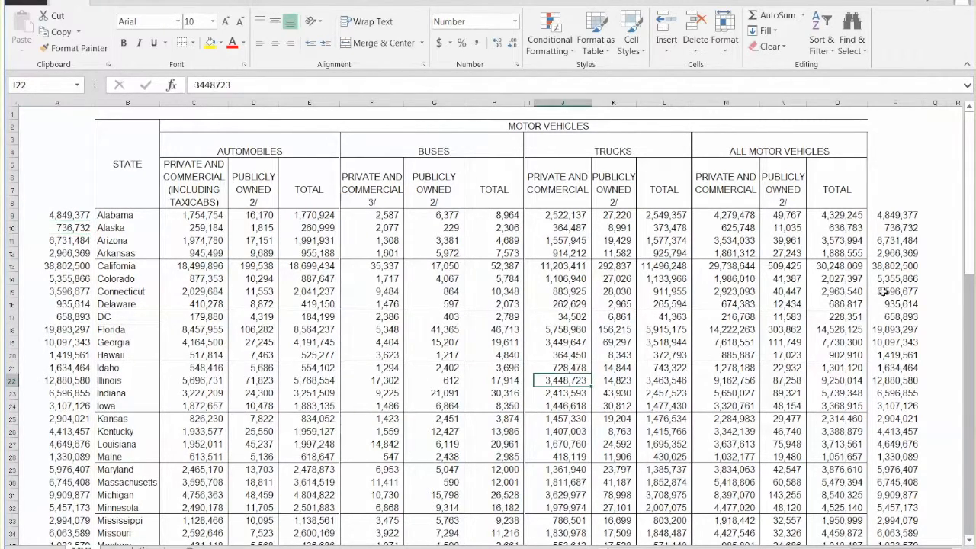
# Step: Enter the heading "Population" in P8, above the pasted values
pyautogui.click(916, 176)
pyautogui.click(915, 188)
pyautogui.click(914, 201)
pyautogui.write('Populatoin')
pyautogui.write('ion')
pyautogui.click(651, 353)
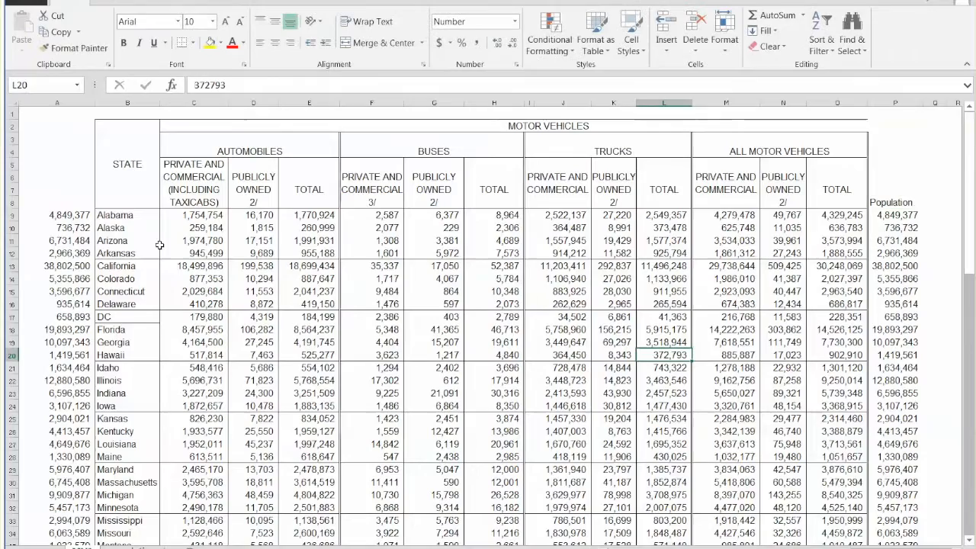
# Step: Delete the VLOOKUP formula column A from the MV1 sheet
pyautogui.click(73, 101)
pyautogui.rightClick(67, 219)
pyautogui.click(93, 341)
pyautogui.click(159, 447)
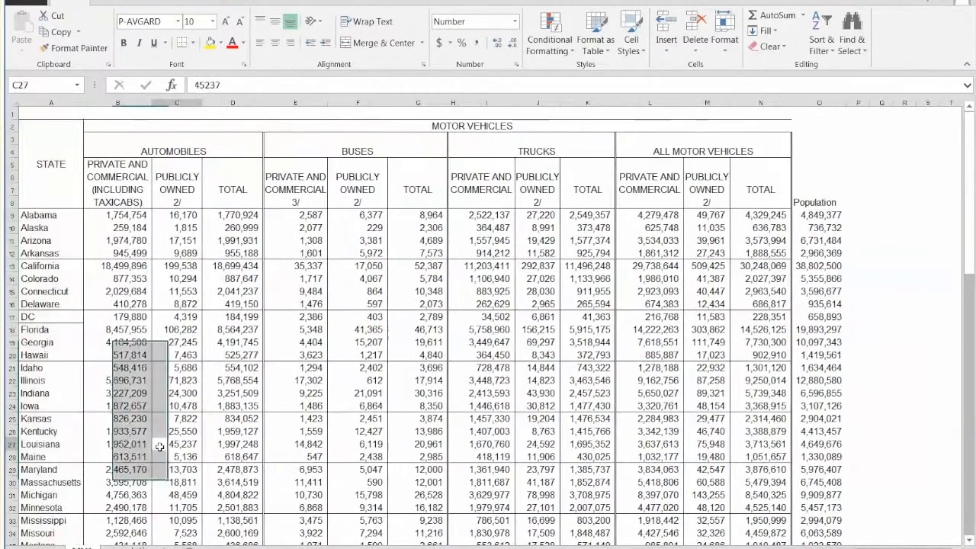